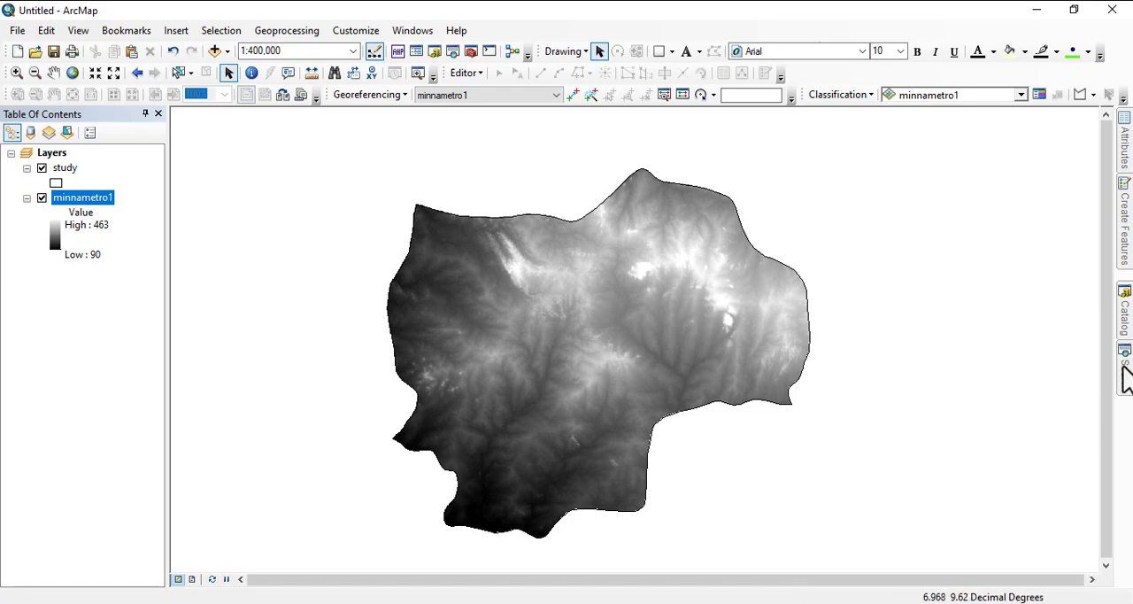
Step: Replace the old query in the tool search with CONTOUR and run the search
mouse_move(1126, 387)
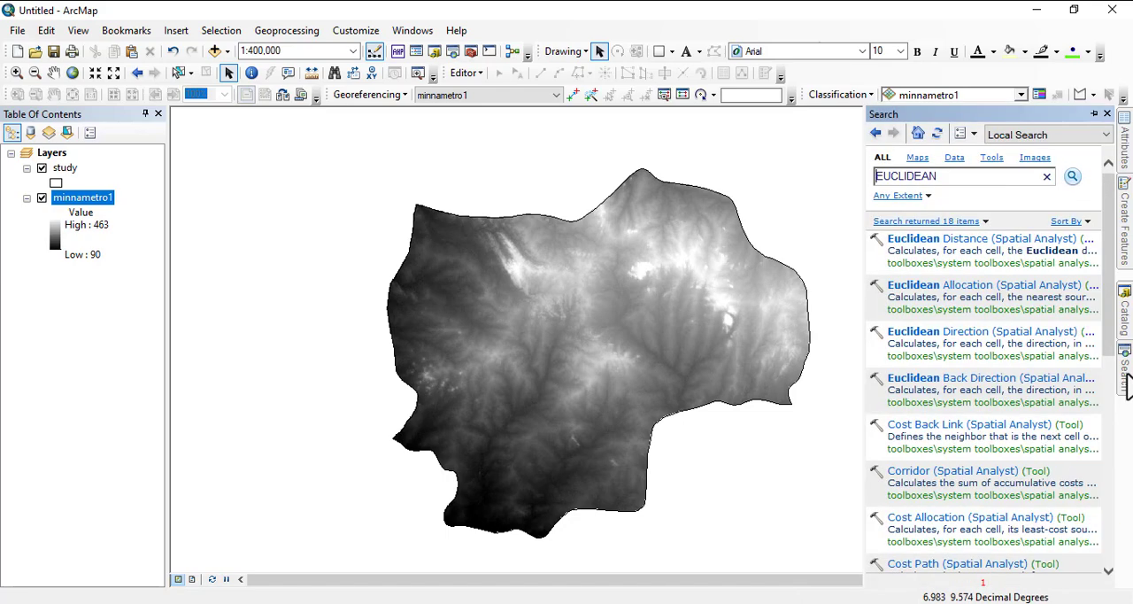
left_click_drag(940, 176, 831, 192)
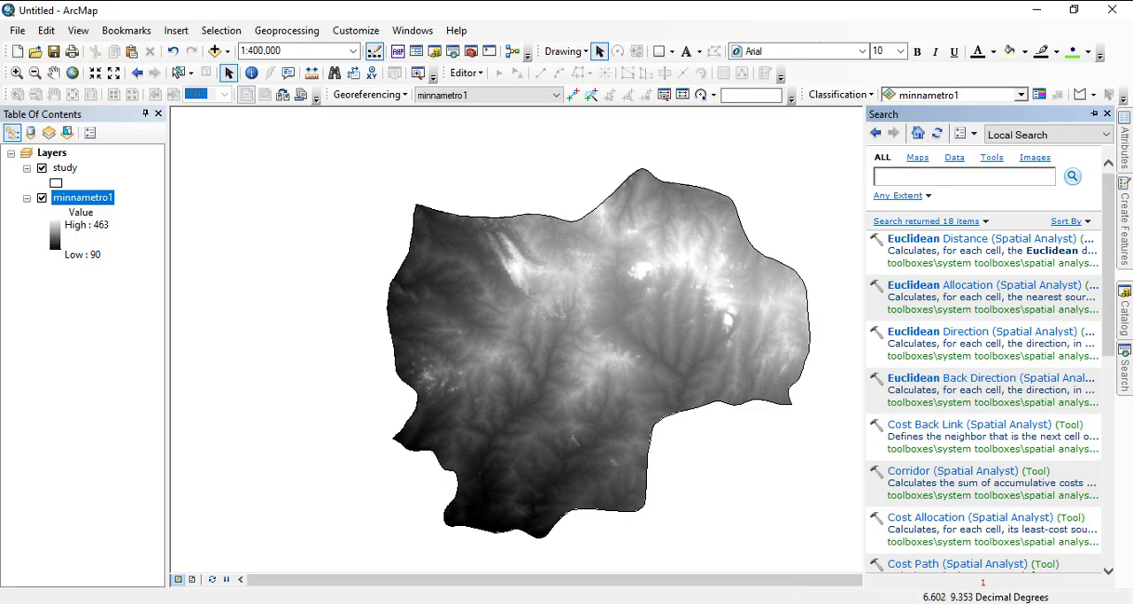
left_click(609, 602)
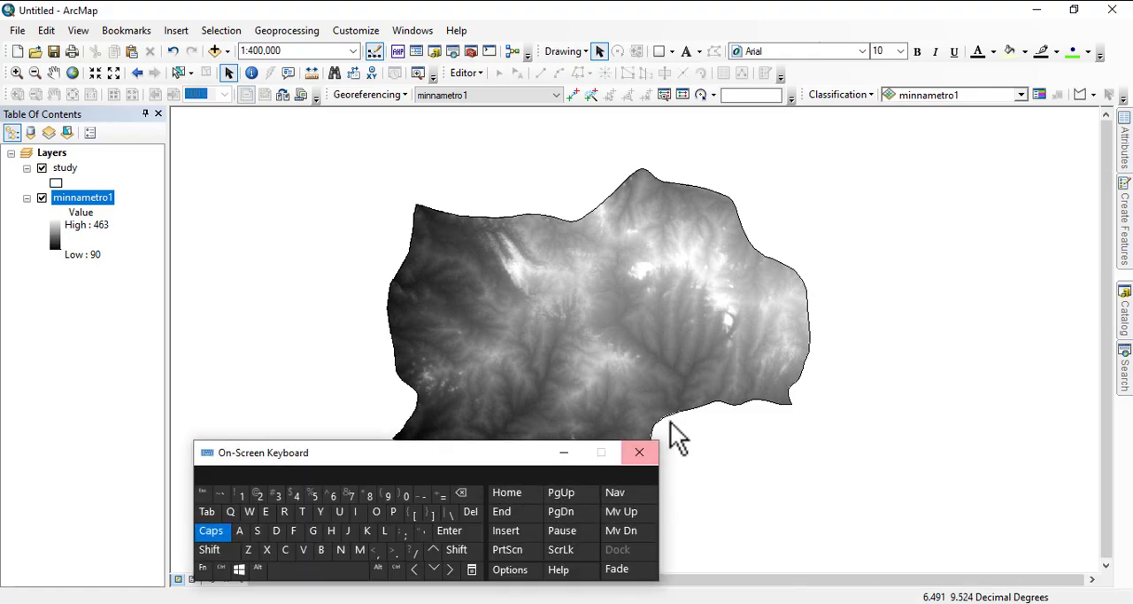
left_click(1126, 370)
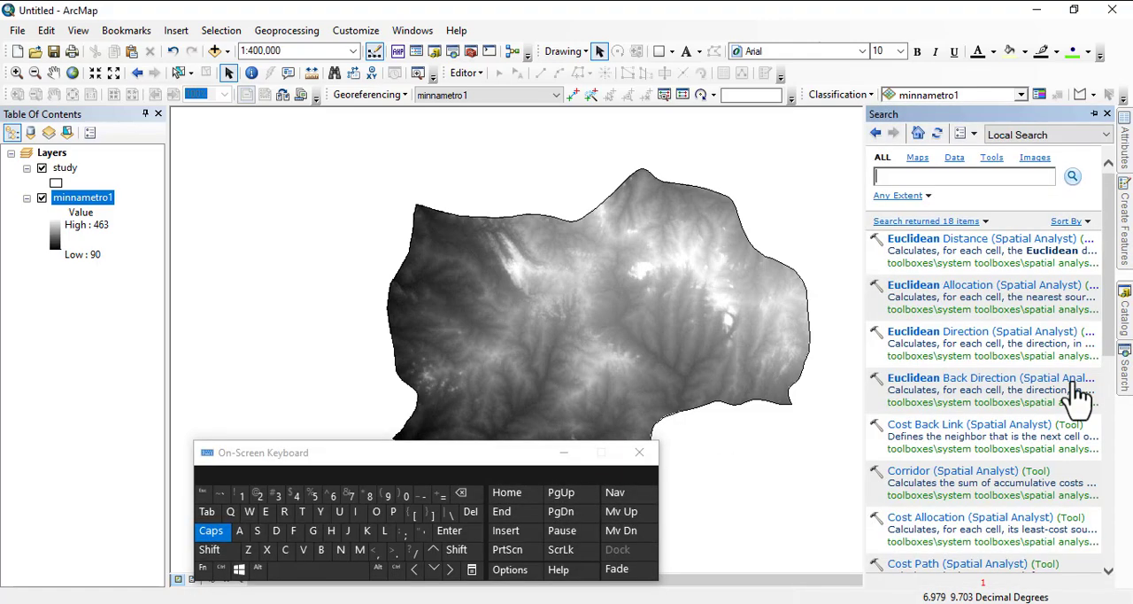
left_click(285, 548)
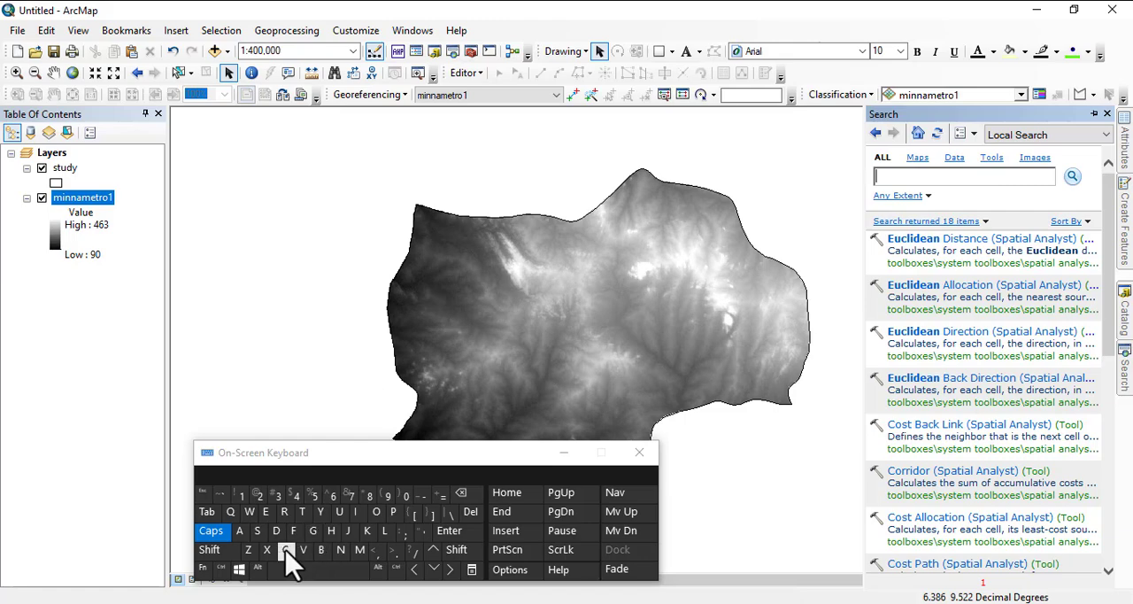
left_click(378, 513)
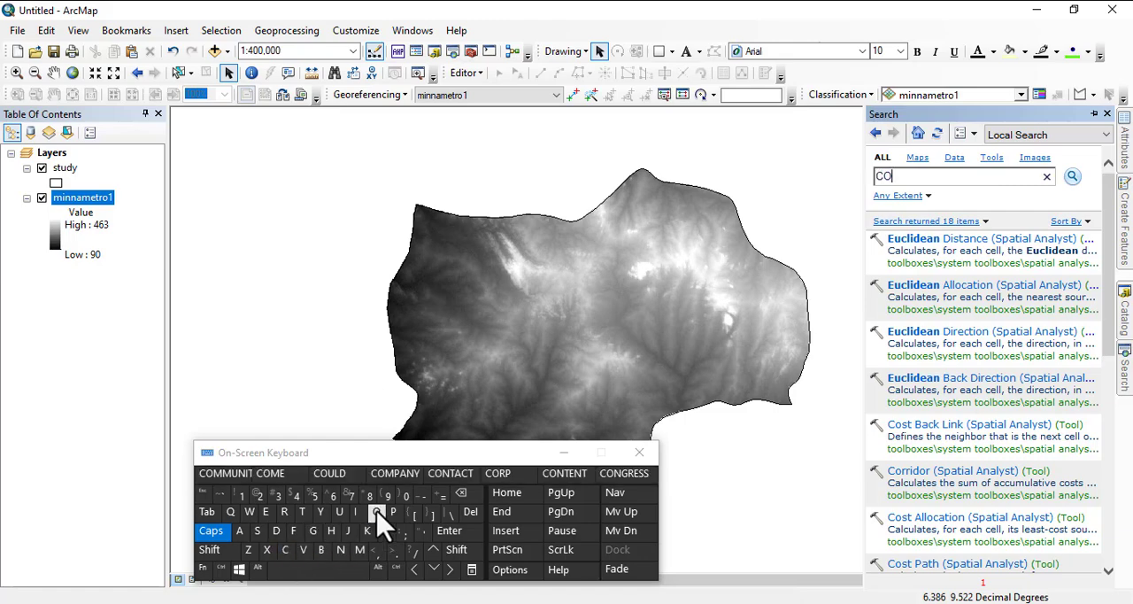
left_click(341, 550)
left_click(305, 513)
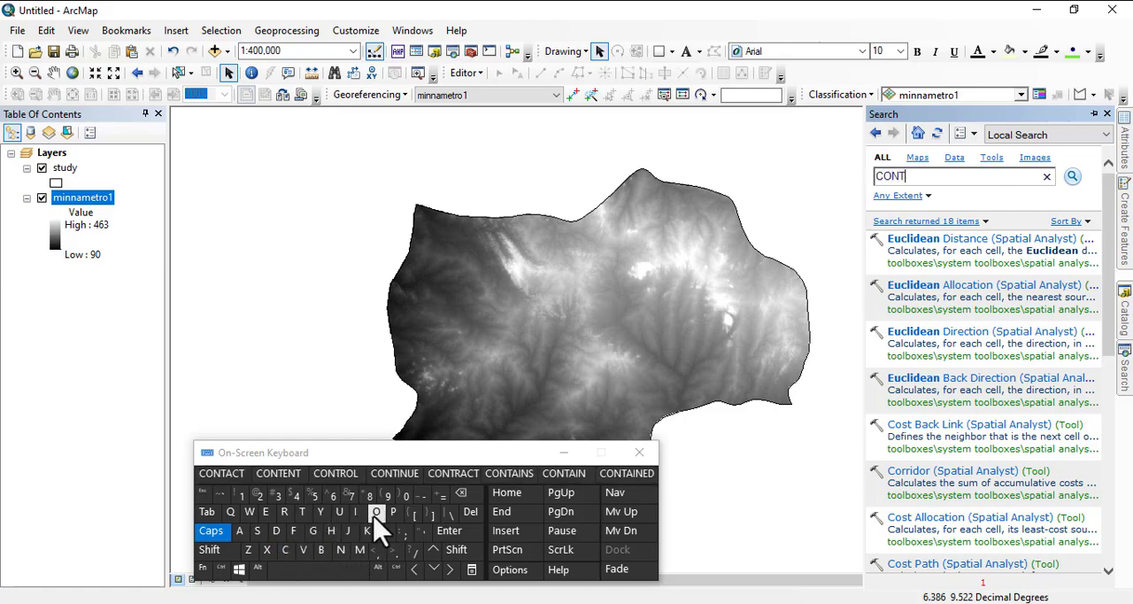
left_click(376, 514)
left_click(296, 478)
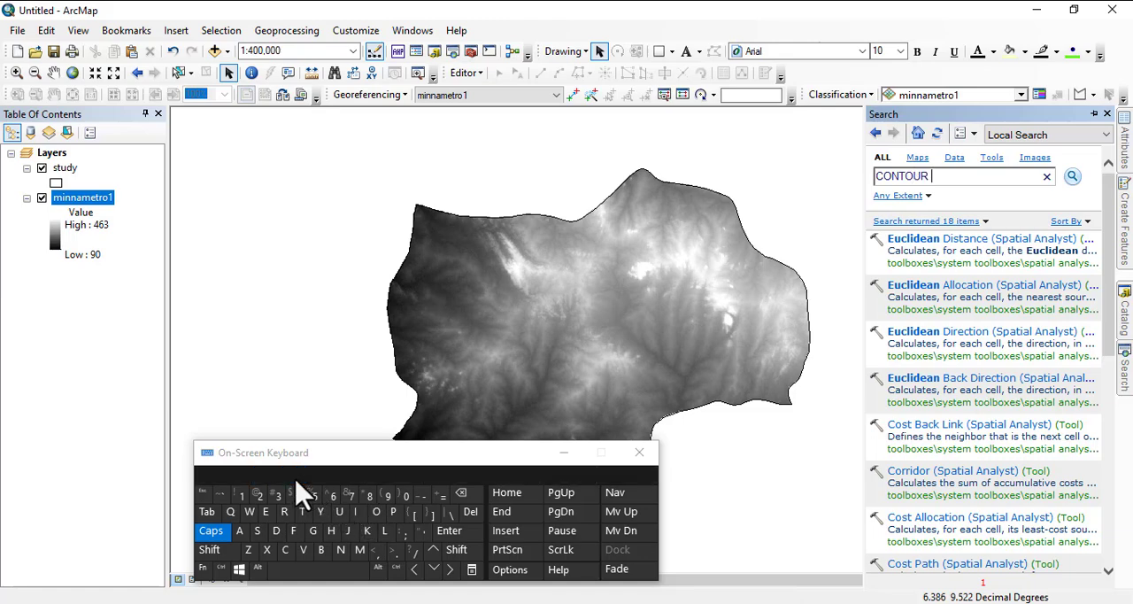
left_click(1073, 177)
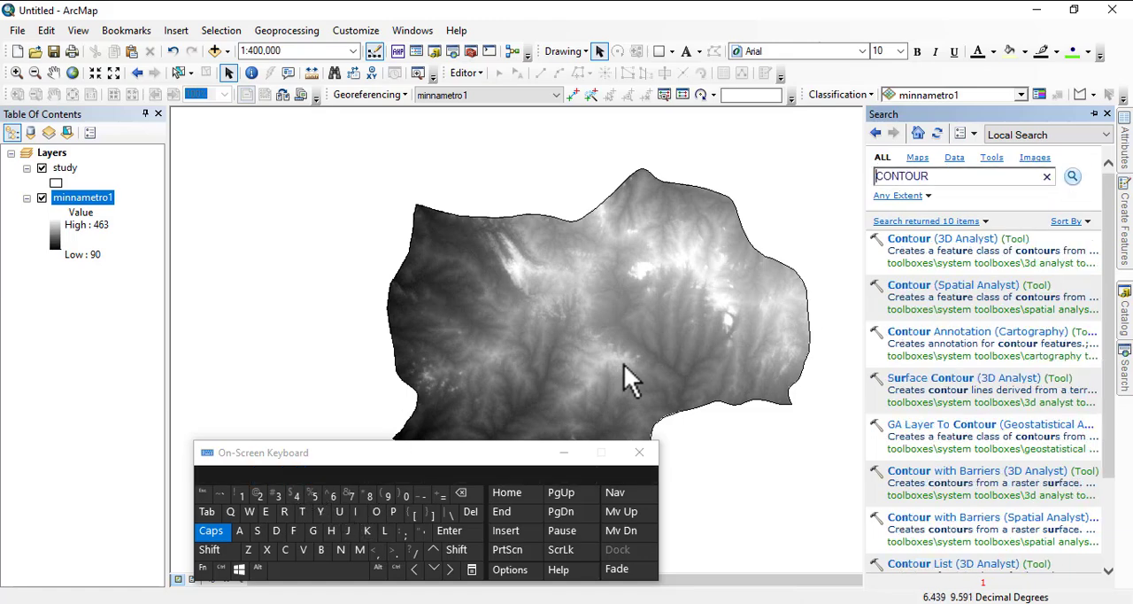
left_click(562, 452)
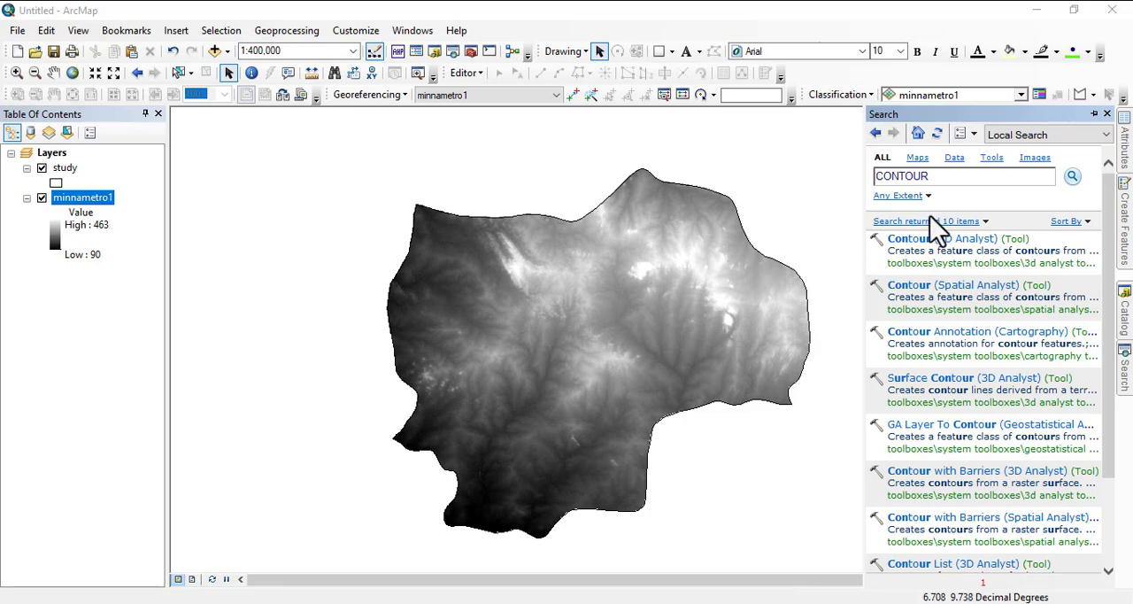
Step: Locate the Contour (Spatial Analyst) tool in the Surface toolset and open it
left_click(971, 287)
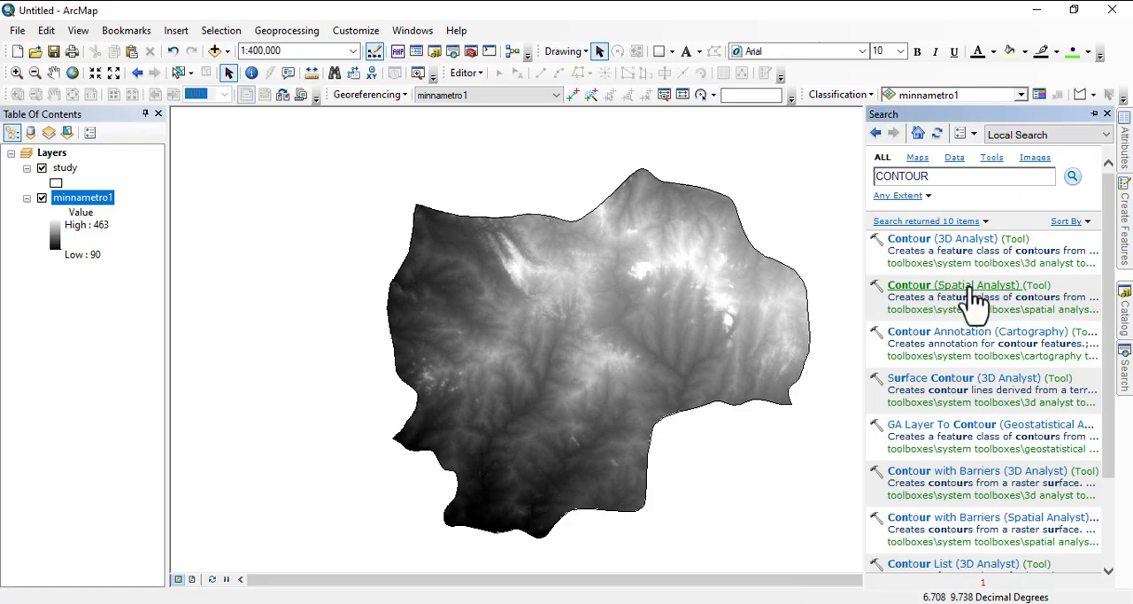
right_click(974, 295)
left_click(1000, 367)
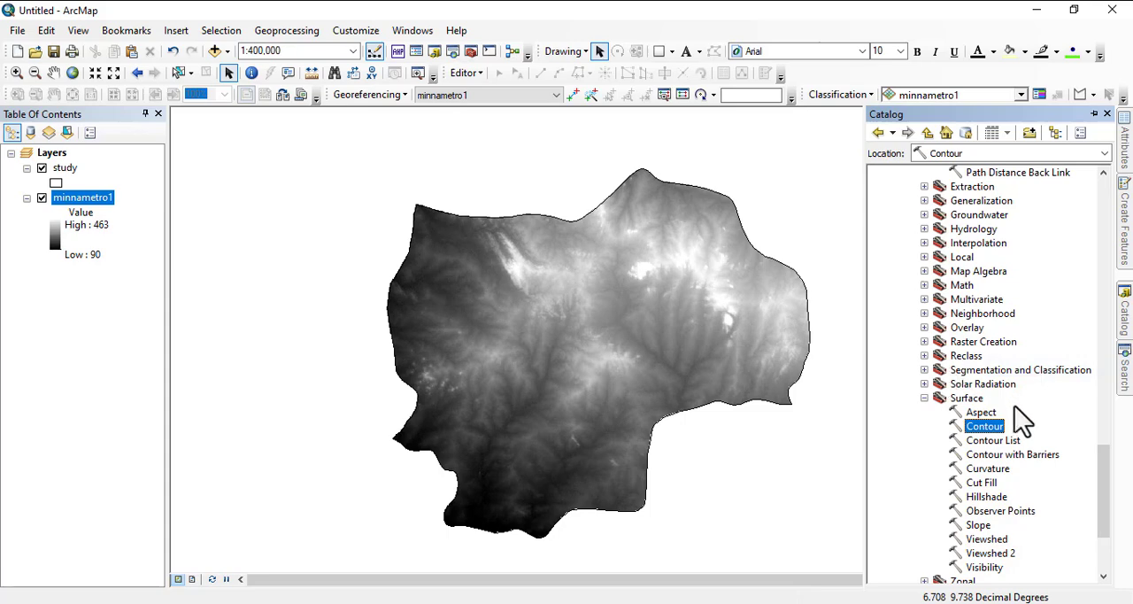
double_click(983, 431)
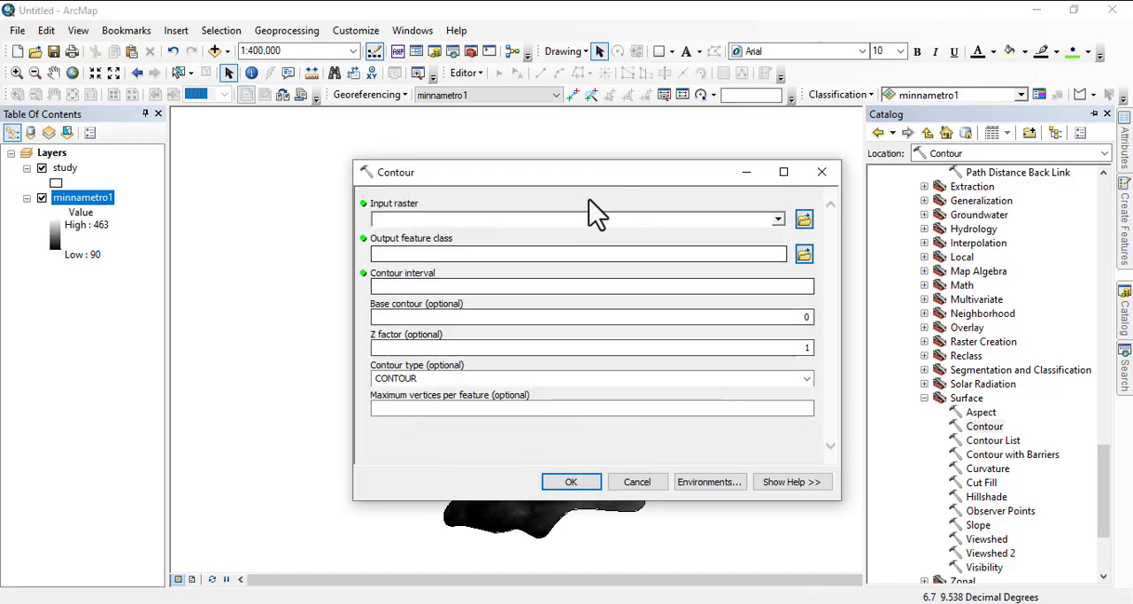
Step: Use minnametro1 as the Contour tool's input raster and set the contour interval to 50
left_click(777, 219)
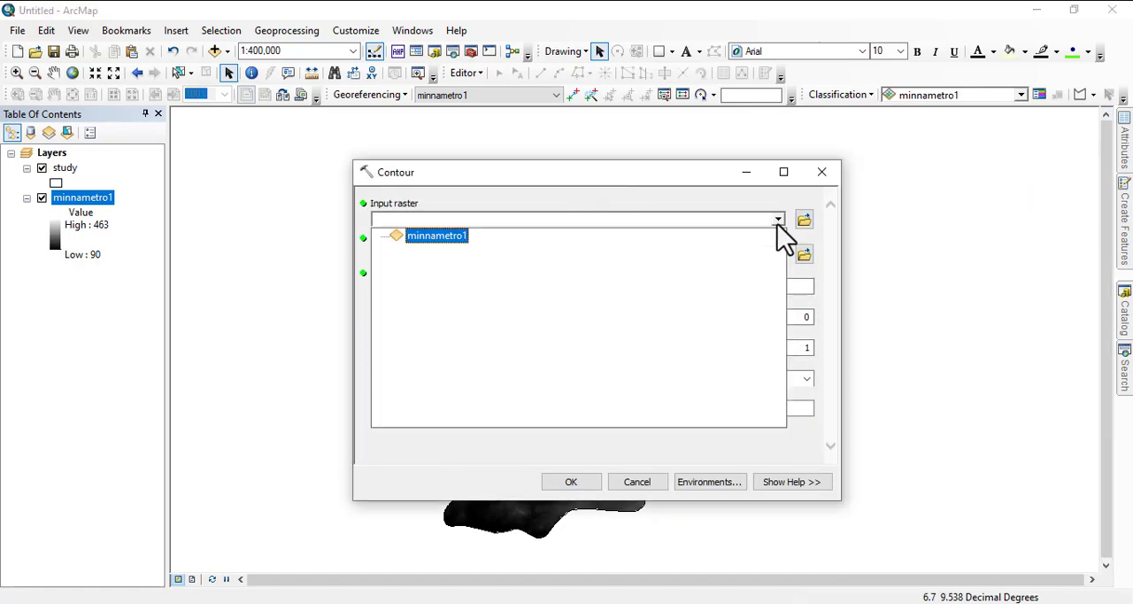
left_click(422, 240)
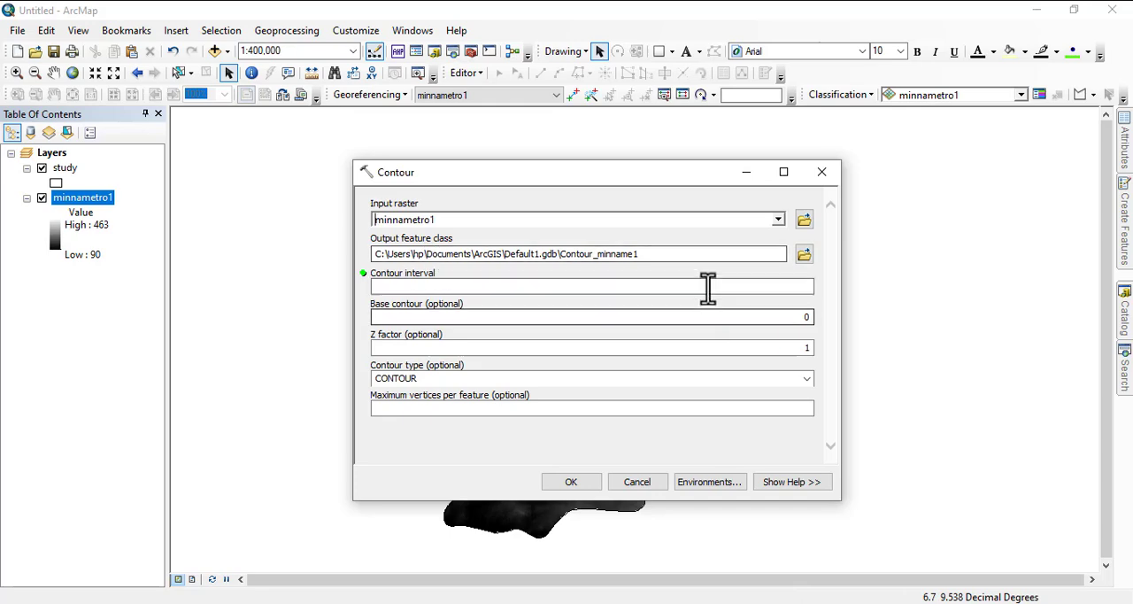
left_click(781, 284)
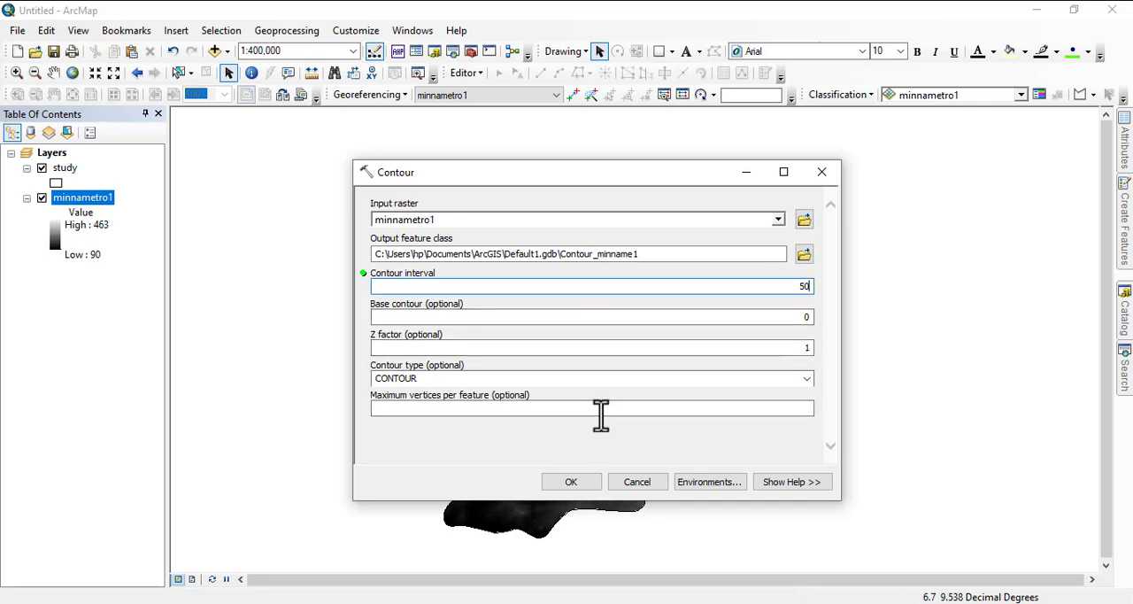
Step: Set the processing extent in the Contour tool's environment settings to Same as layer study
left_click(713, 486)
left_click(412, 244)
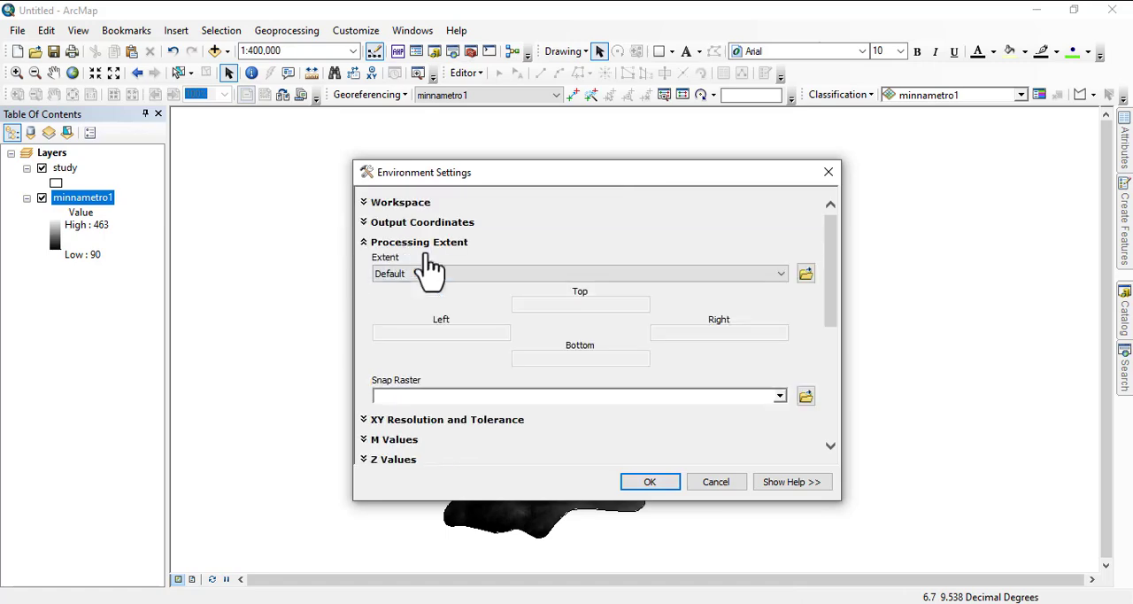
left_click(470, 276)
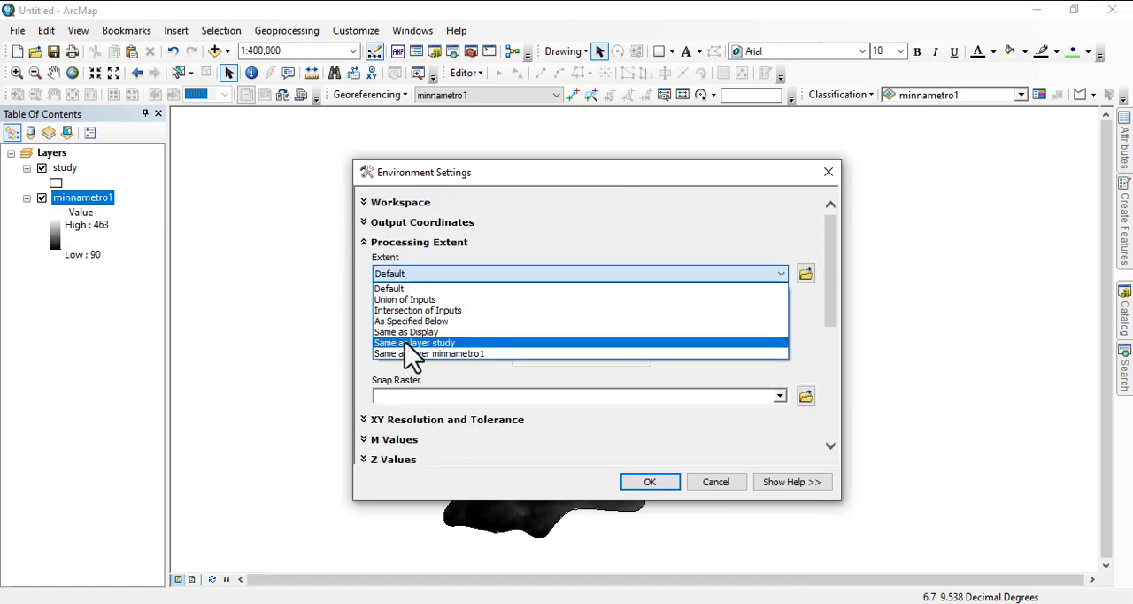
left_click(424, 345)
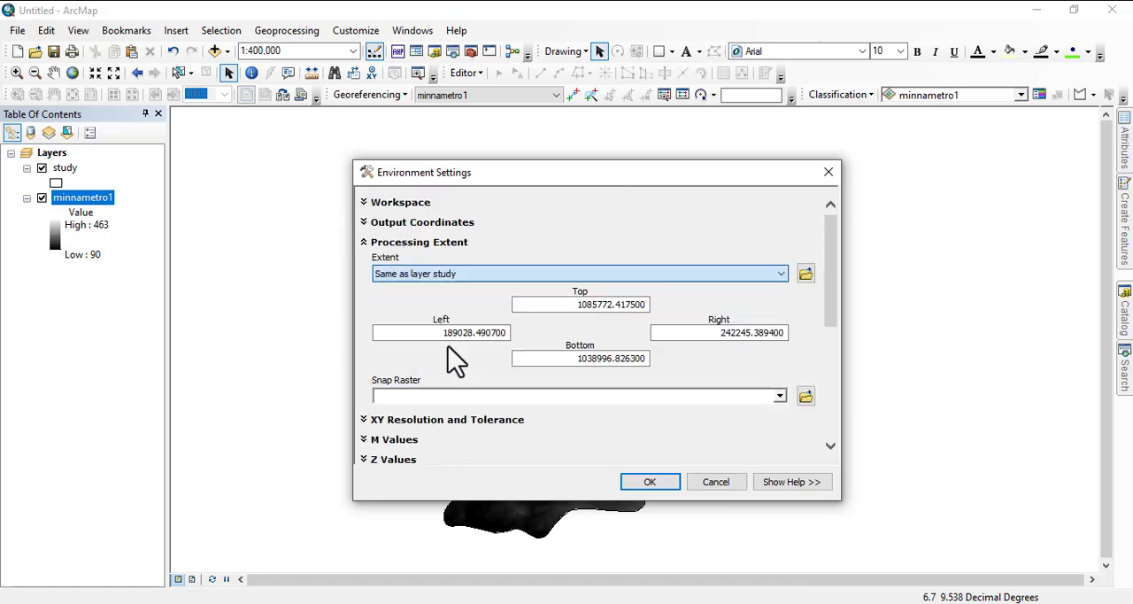
Step: Choose a mask layer in the Raster Analysis environment settings and run the Contour tool
left_click_drag(831, 257, 836, 368)
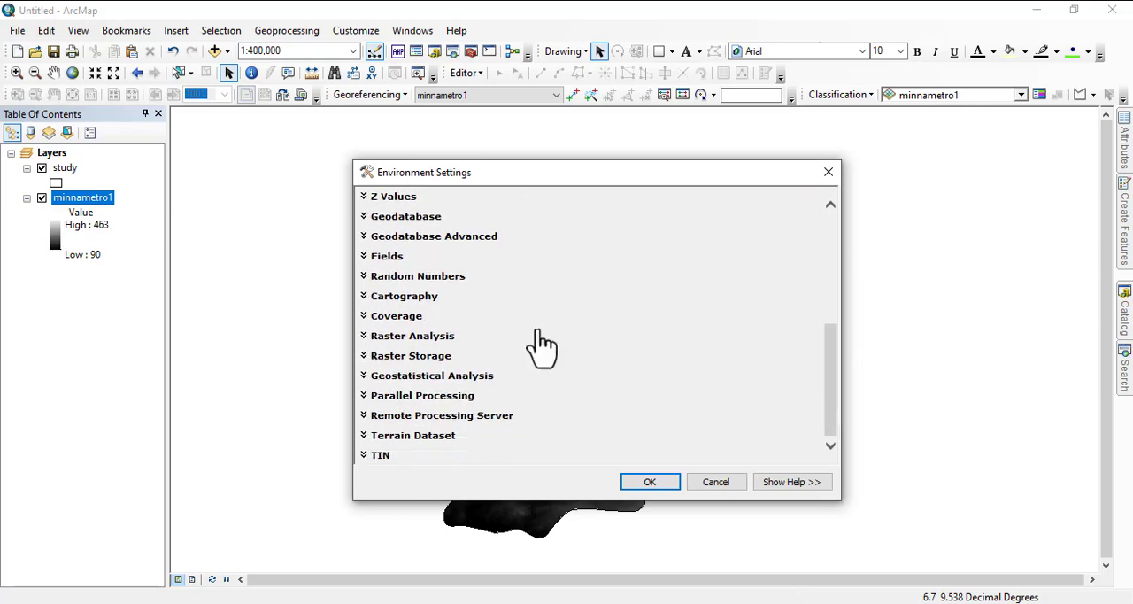
left_click(413, 337)
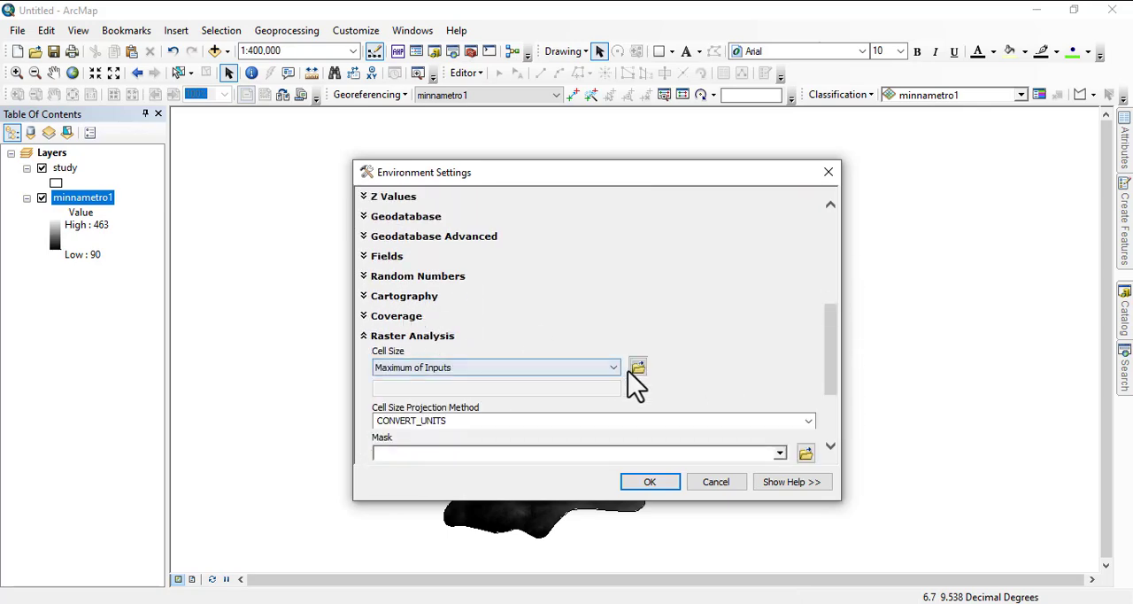
left_click_drag(835, 369, 835, 433)
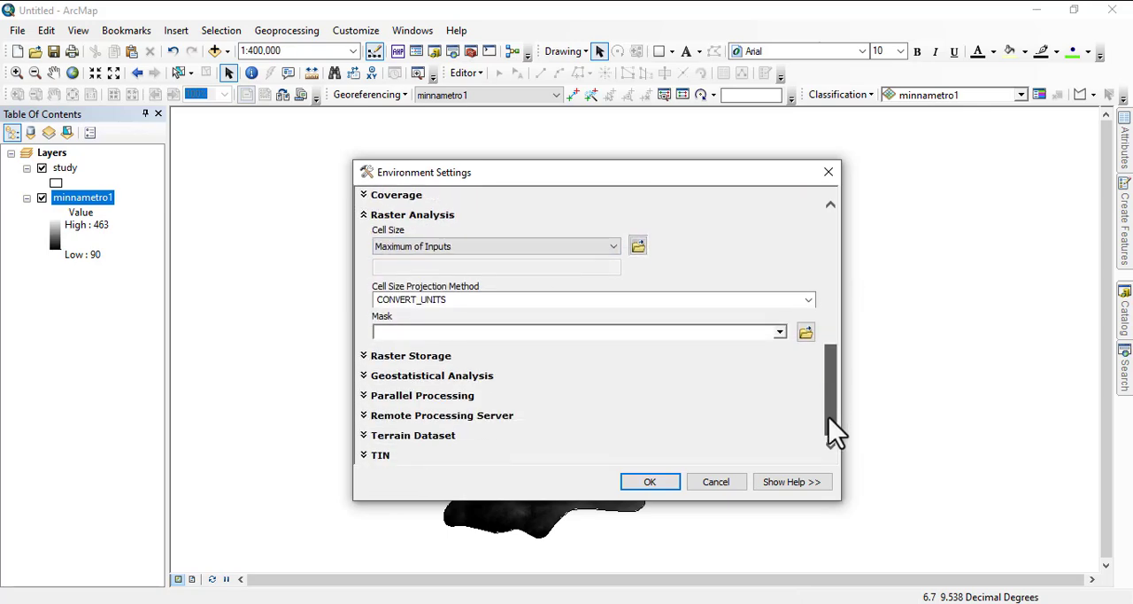
left_click(780, 333)
left_click(416, 348)
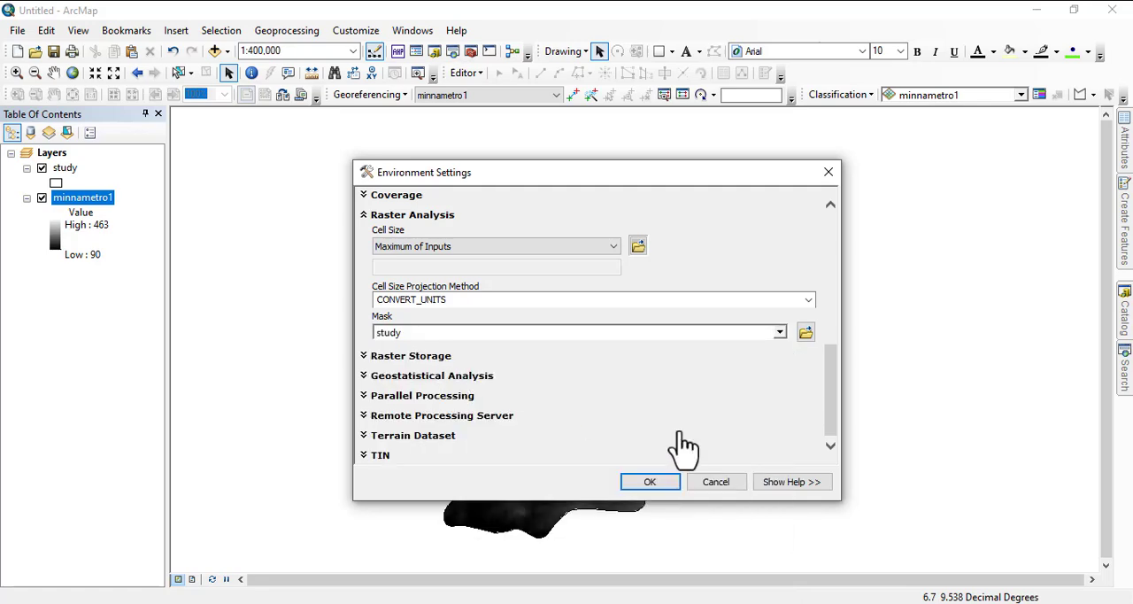
left_click(644, 484)
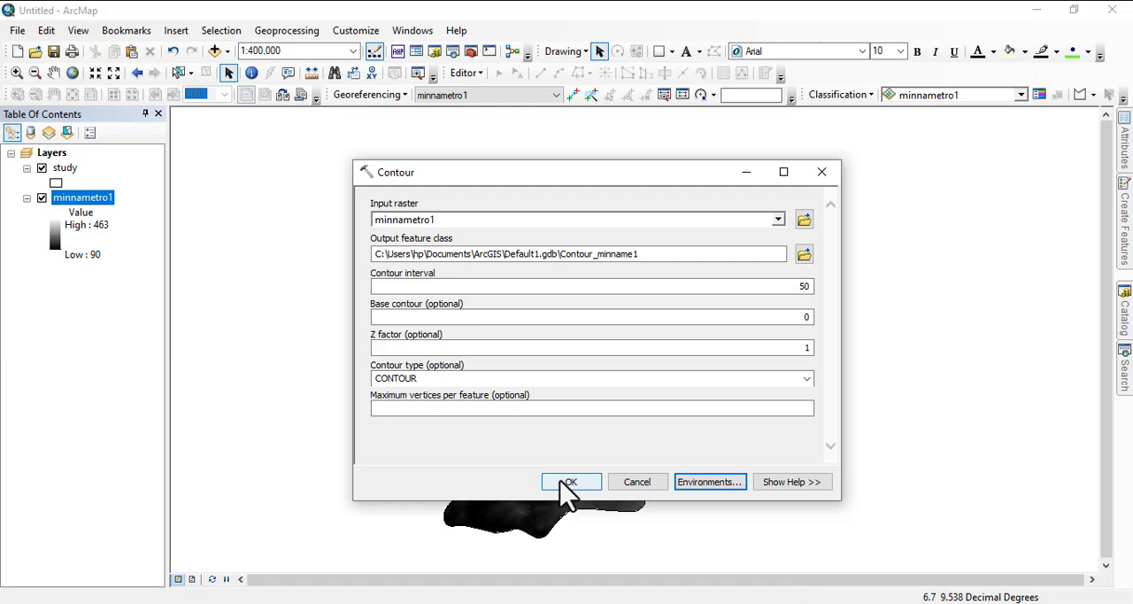
left_click(567, 485)
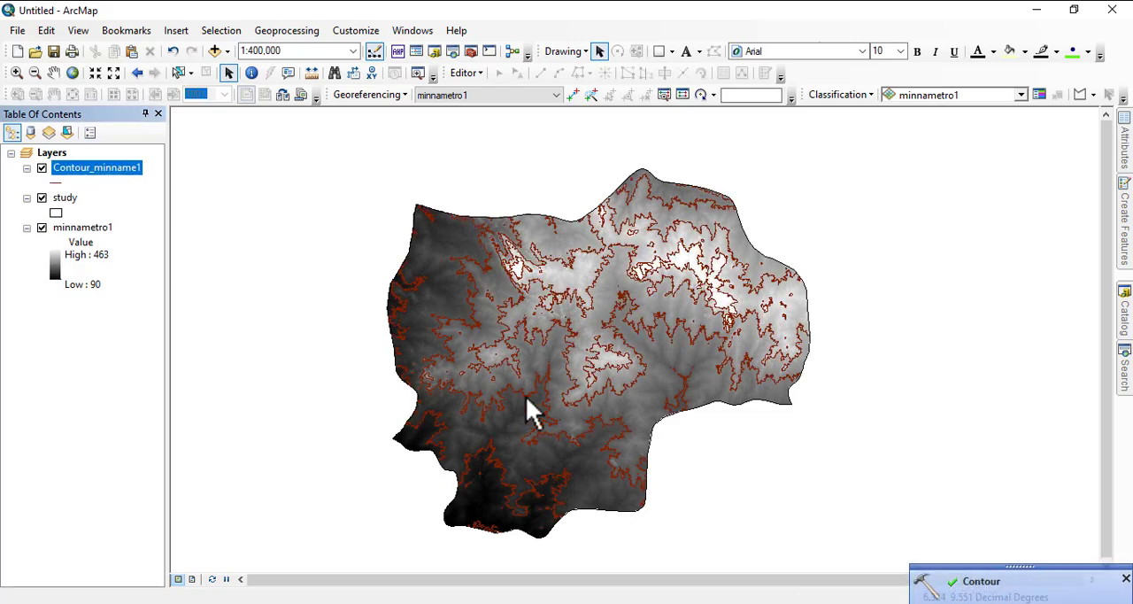
Step: Examine the generated contour lines over the elevation raster at several scales, from the whole study area to close detail
scroll(663, 324, "down", 3)
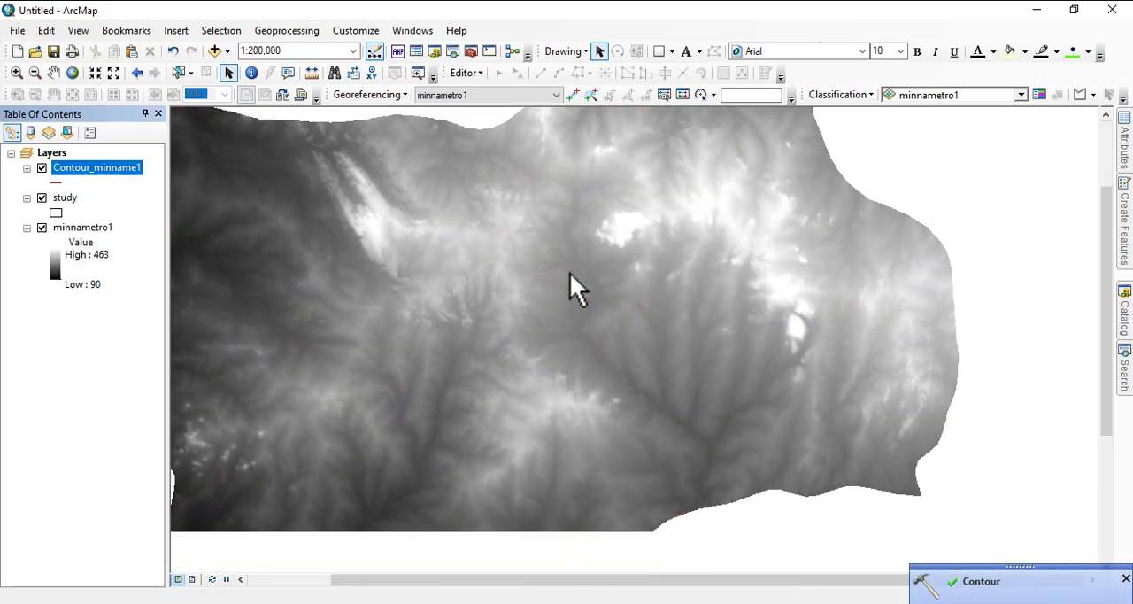
scroll(517, 256, "down", 2)
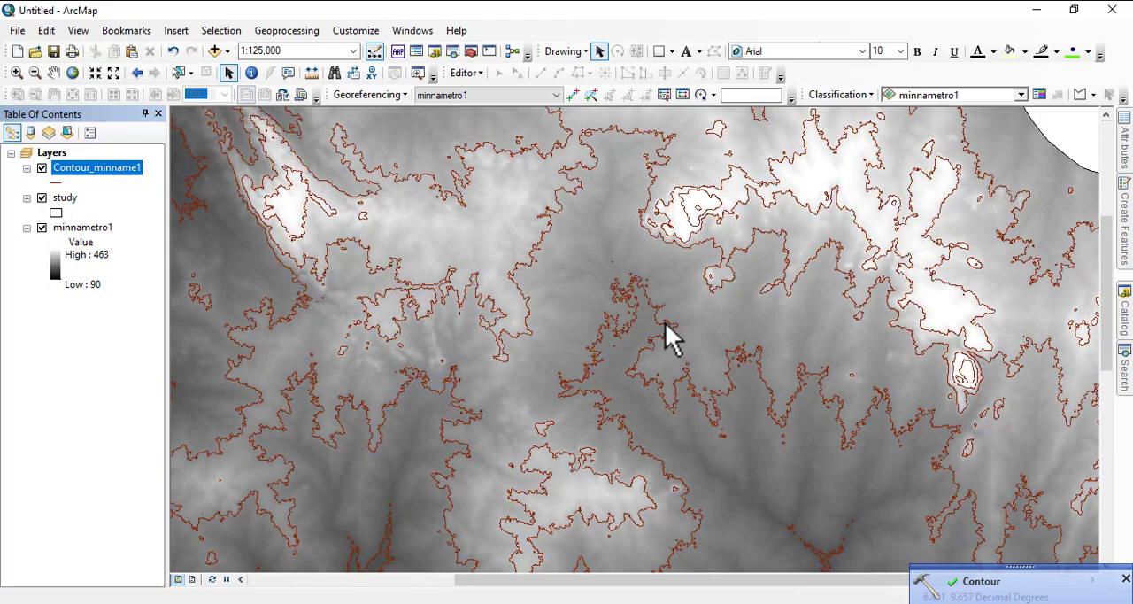
scroll(660, 341, "down", 2)
scroll(635, 341, "up", 4)
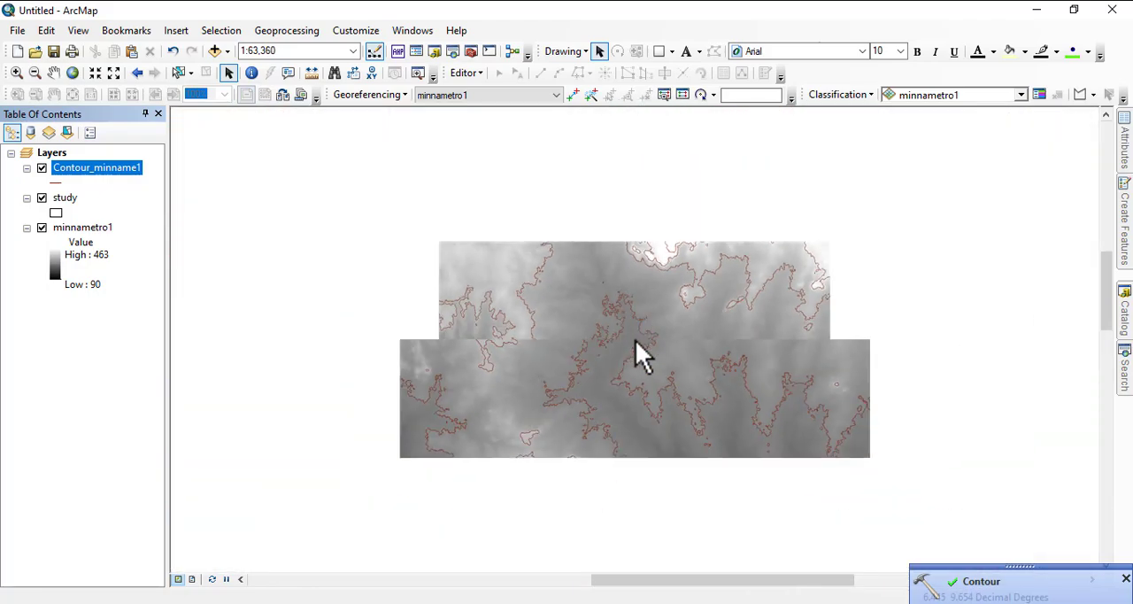
scroll(561, 378, "up", 1)
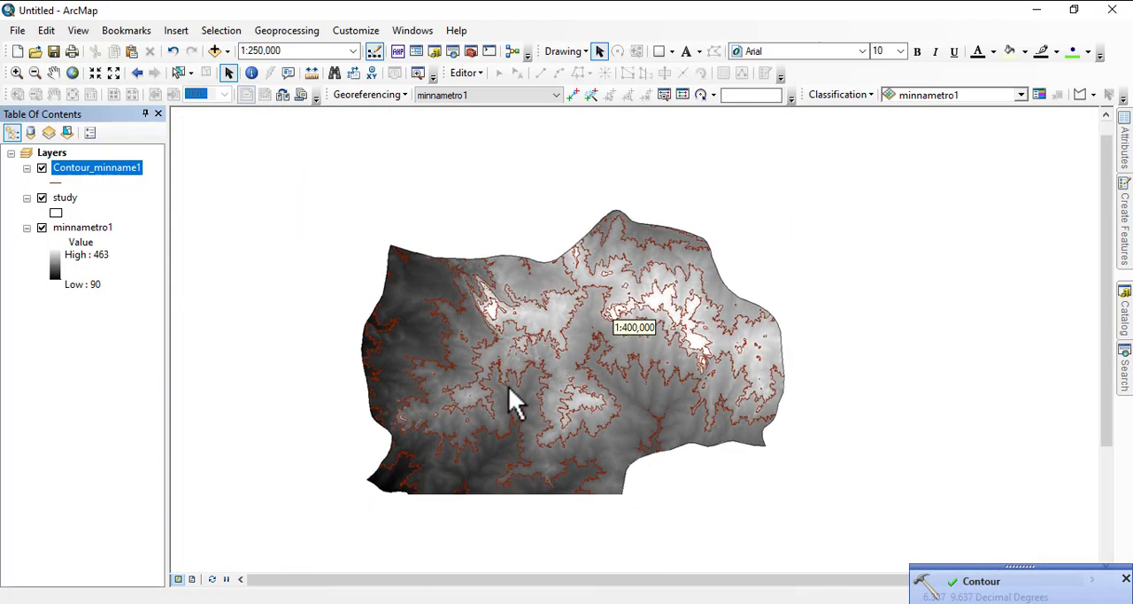
scroll(440, 398, "down", 1)
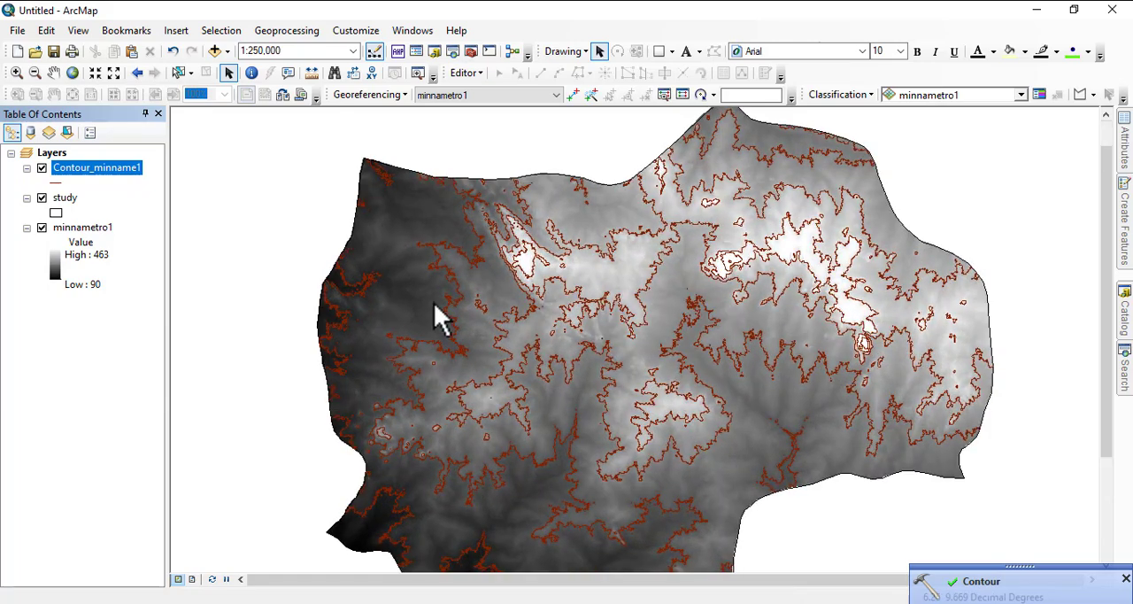
scroll(493, 266, "up", 1)
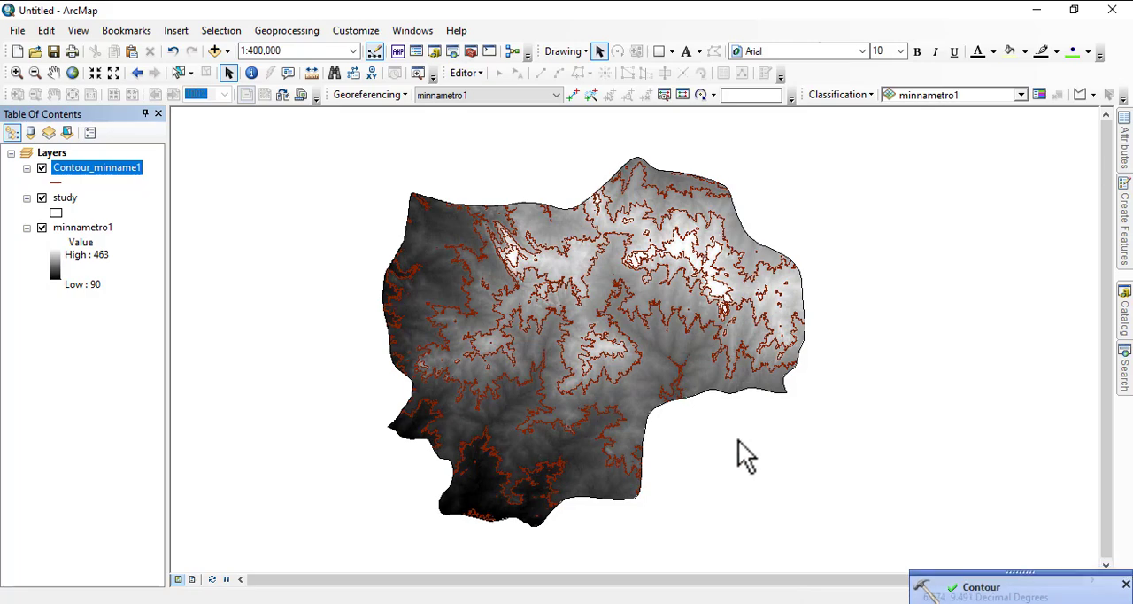
scroll(682, 283, "down", 1)
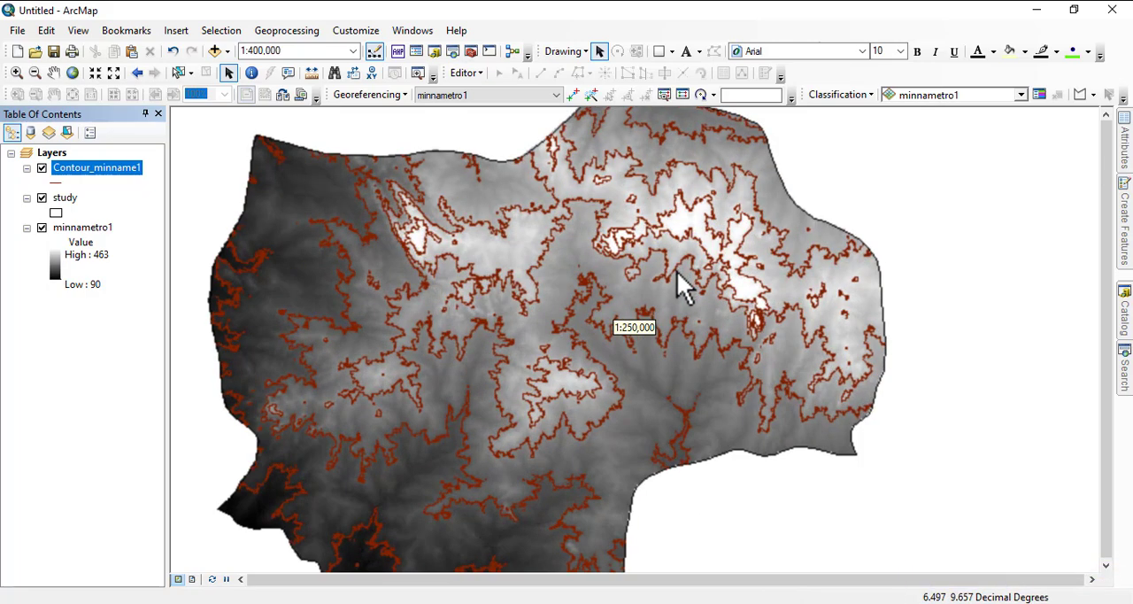
scroll(688, 266, "up", 1)
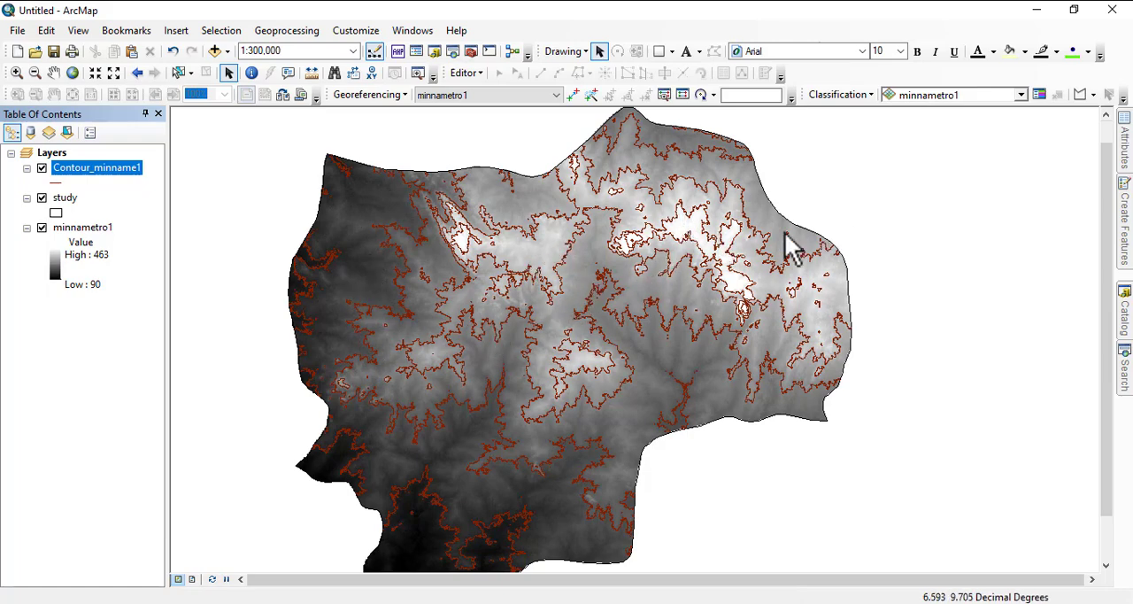
scroll(734, 221, "down", 6)
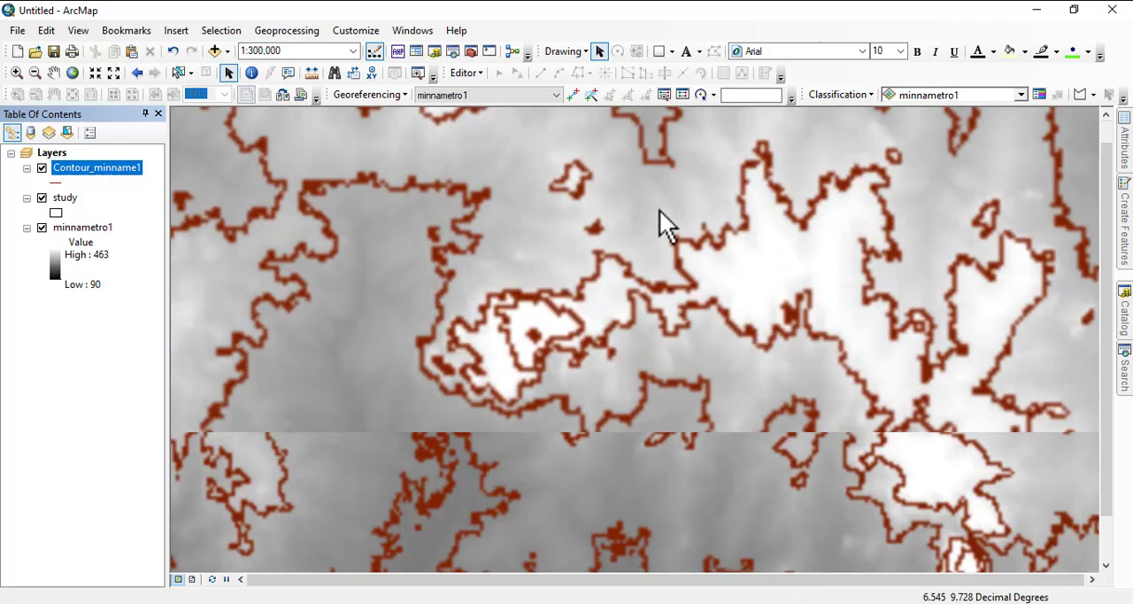
scroll(624, 269, "down", 8)
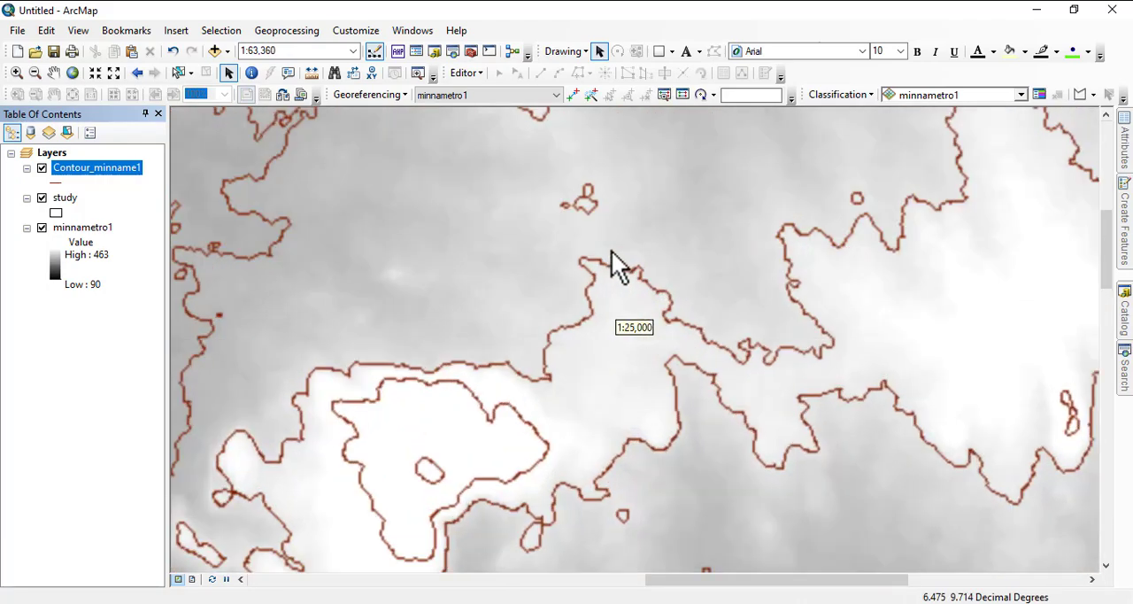
scroll(646, 272, "down", 2)
scroll(634, 268, "down", 3)
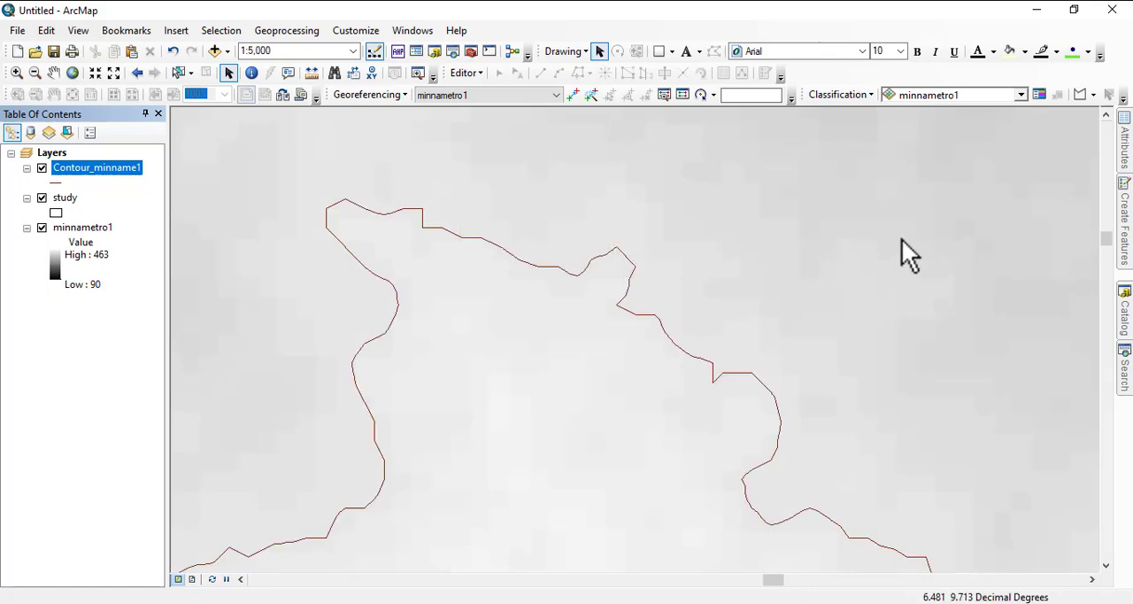
Step: Search the geoprocessing tools for SMOOTH LINE, replacing the CONTOUR search text
left_click(1124, 364)
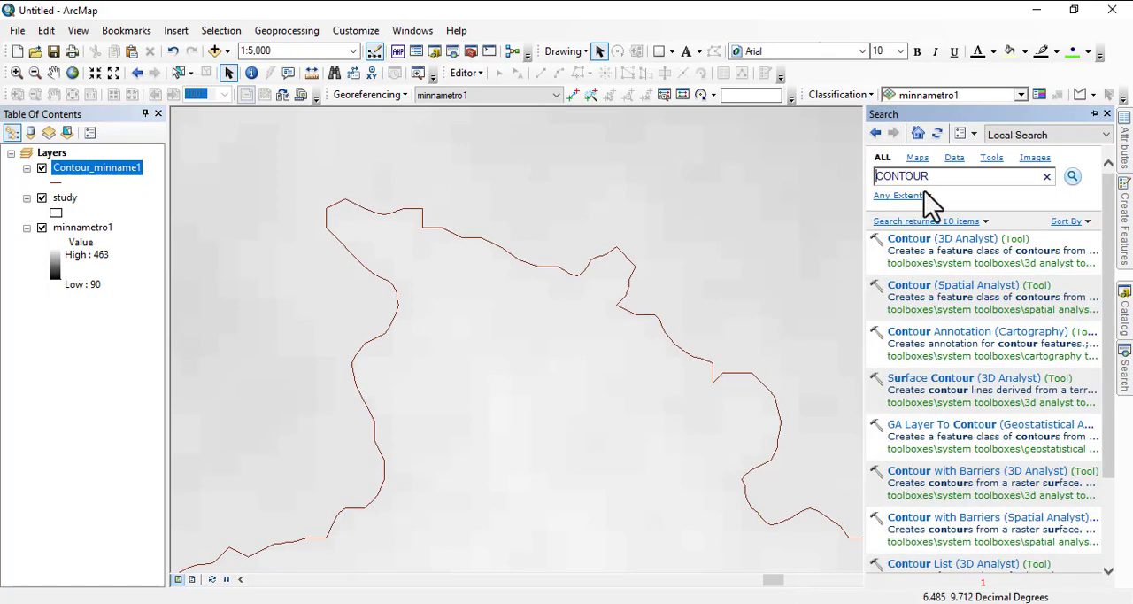
double_click(880, 176)
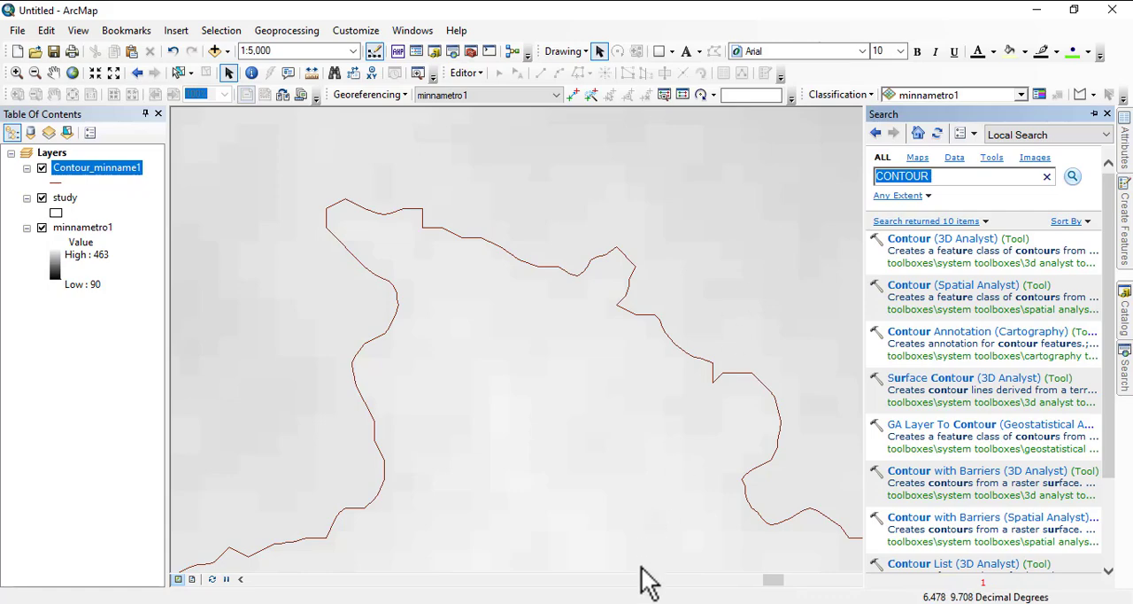
left_click(625, 602)
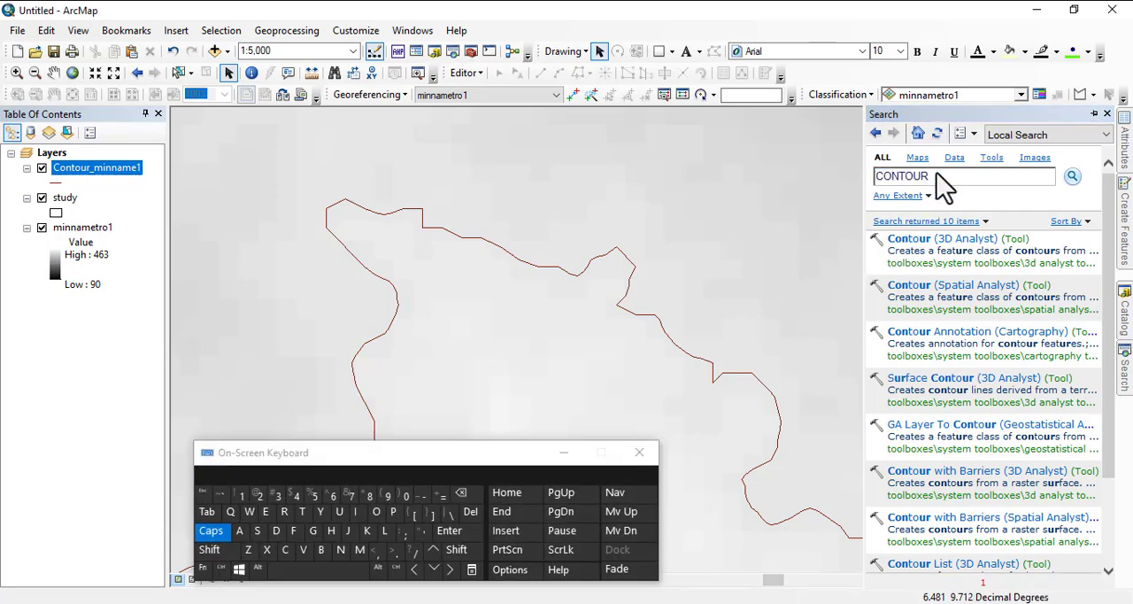
left_click(938, 174)
double_click(912, 174)
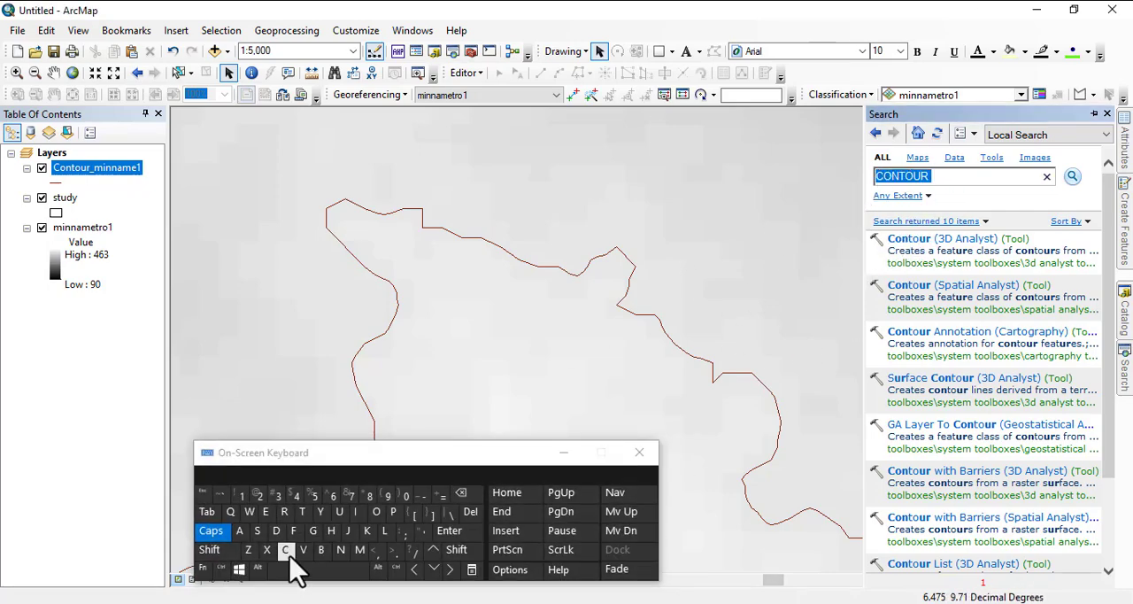
left_click(258, 531)
left_click(359, 550)
left_click(376, 512)
left_click(376, 511)
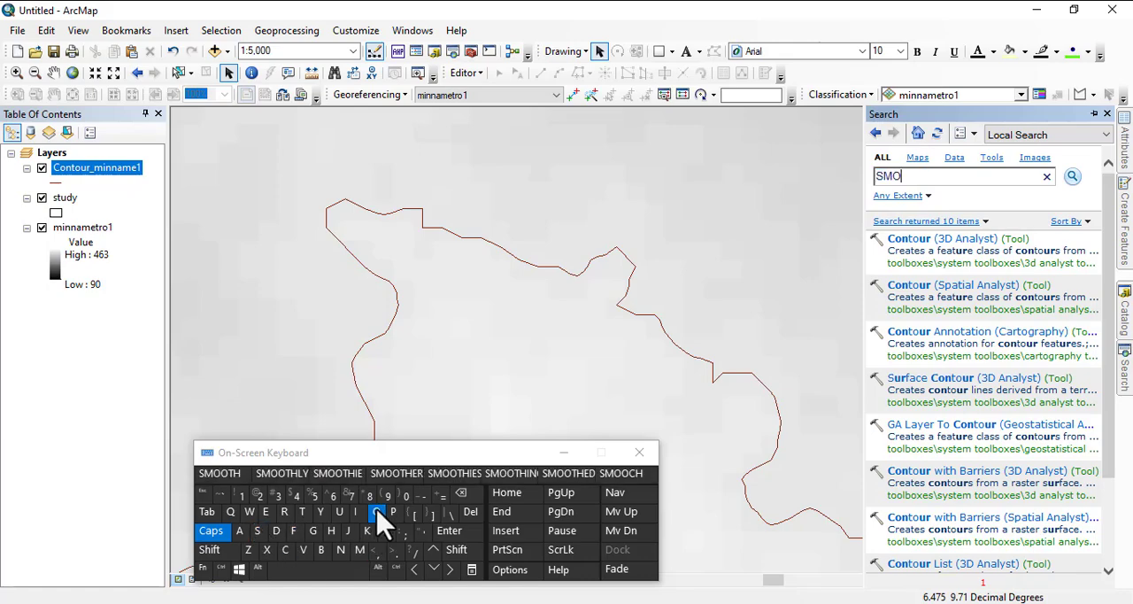
left_click(302, 512)
left_click(332, 529)
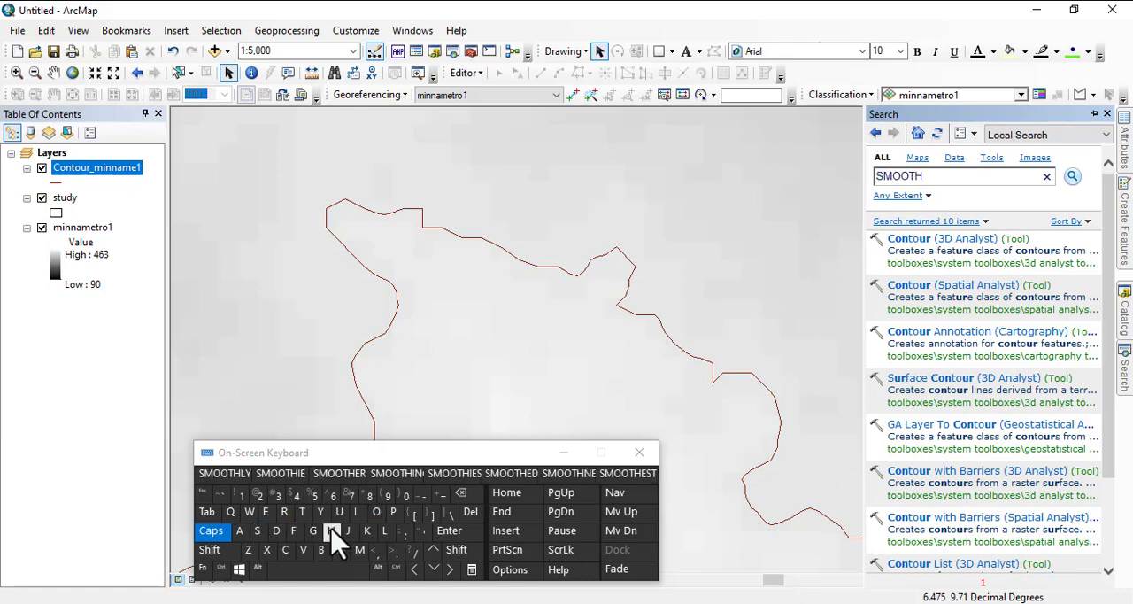
left_click(336, 571)
left_click(384, 530)
left_click(355, 511)
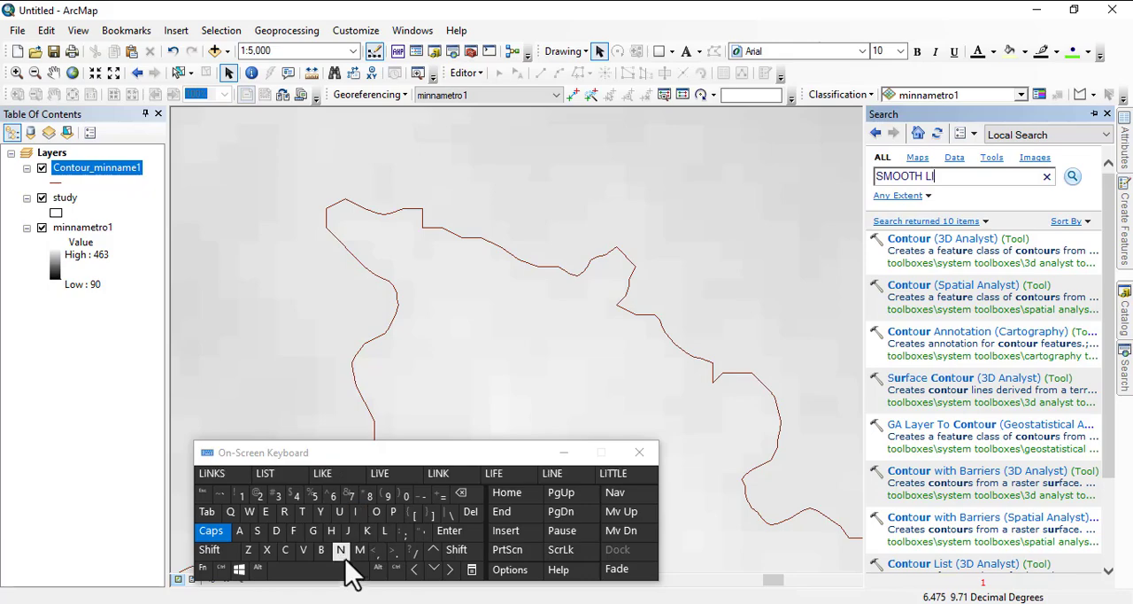
left_click(341, 549)
left_click(266, 511)
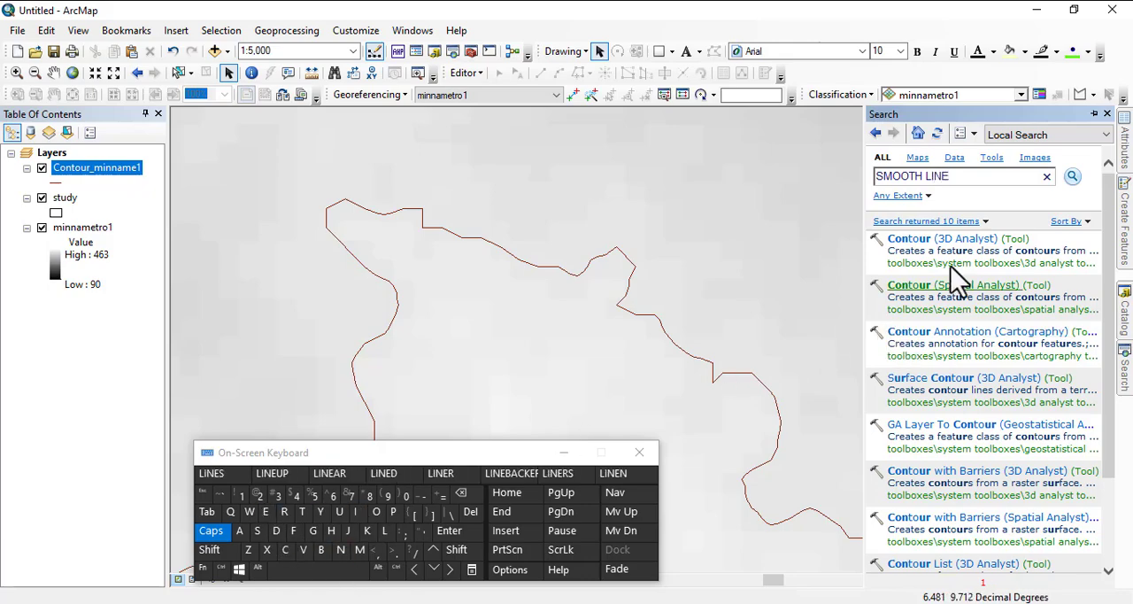
left_click(1074, 176)
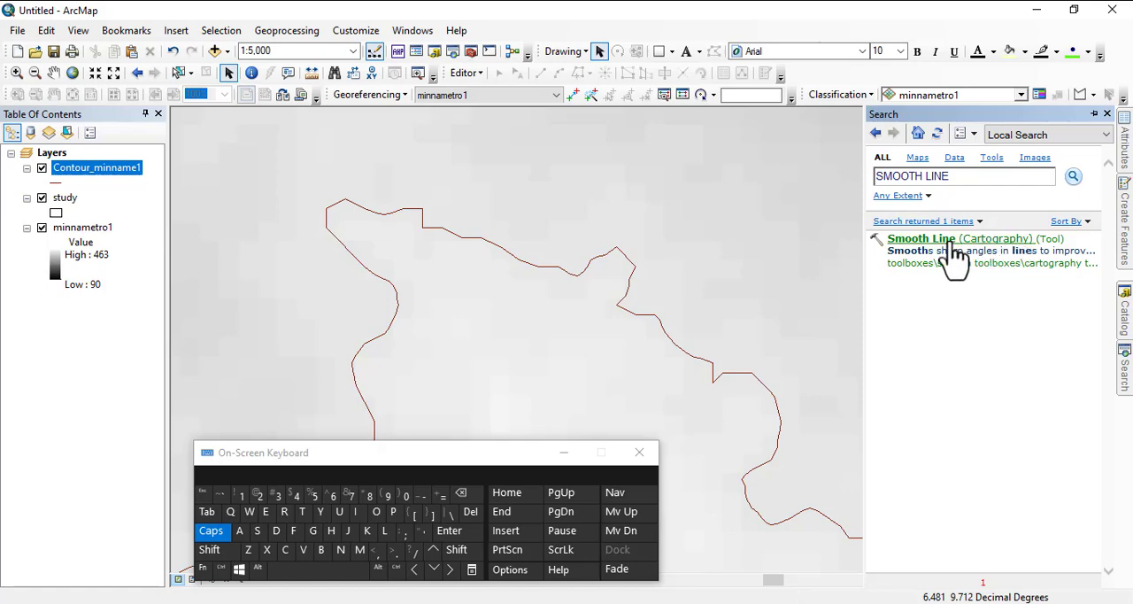
Step: Open the Smooth Line cartography tool and use Contour_minname1 as its input features
left_click(953, 242)
left_click(777, 220)
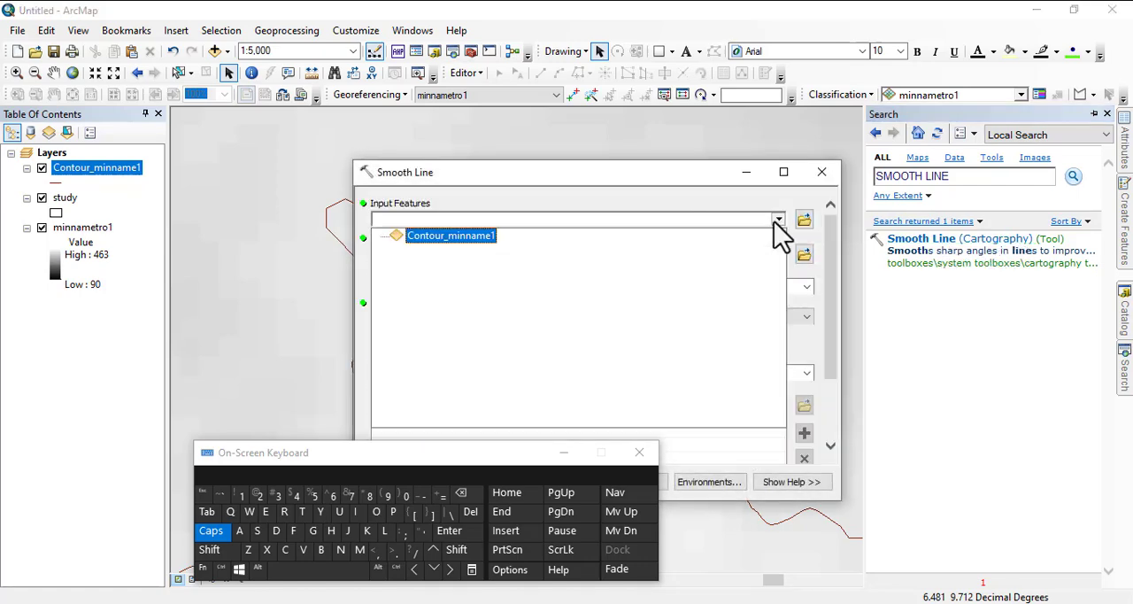
left_click(462, 237)
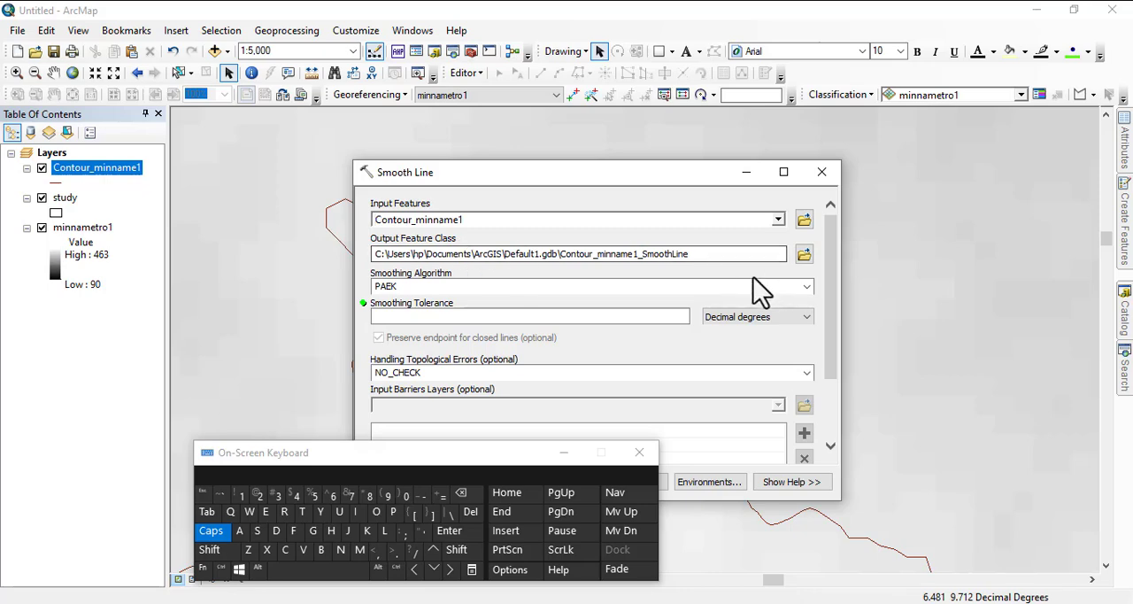
Step: Set the Smooth Line smoothing tolerance to 15 meters and run the tool
left_click(775, 318)
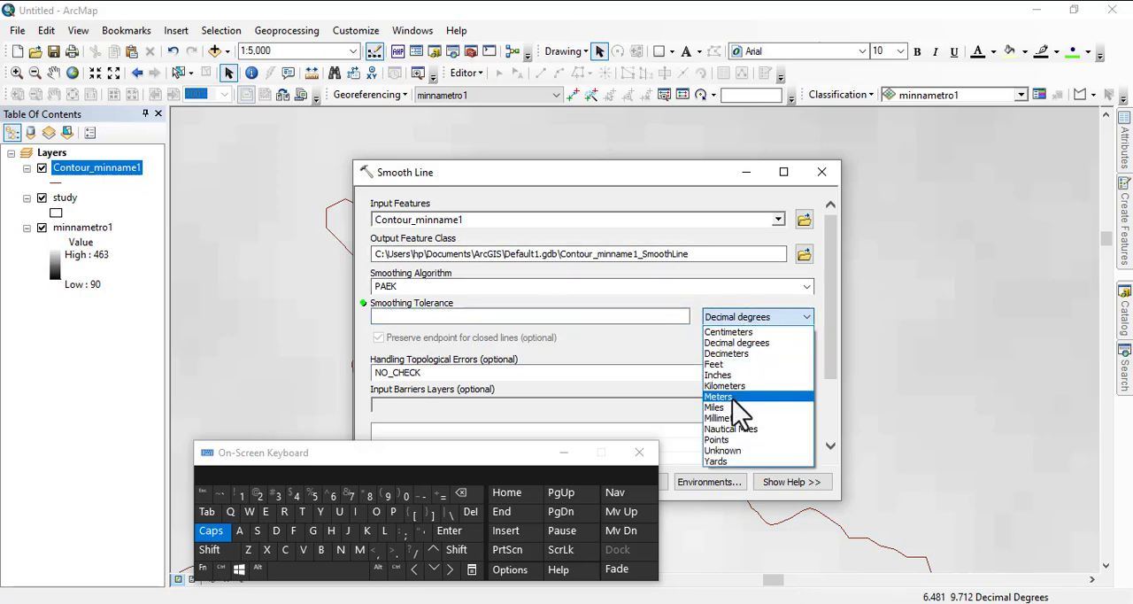
left_click(735, 397)
left_click(509, 314)
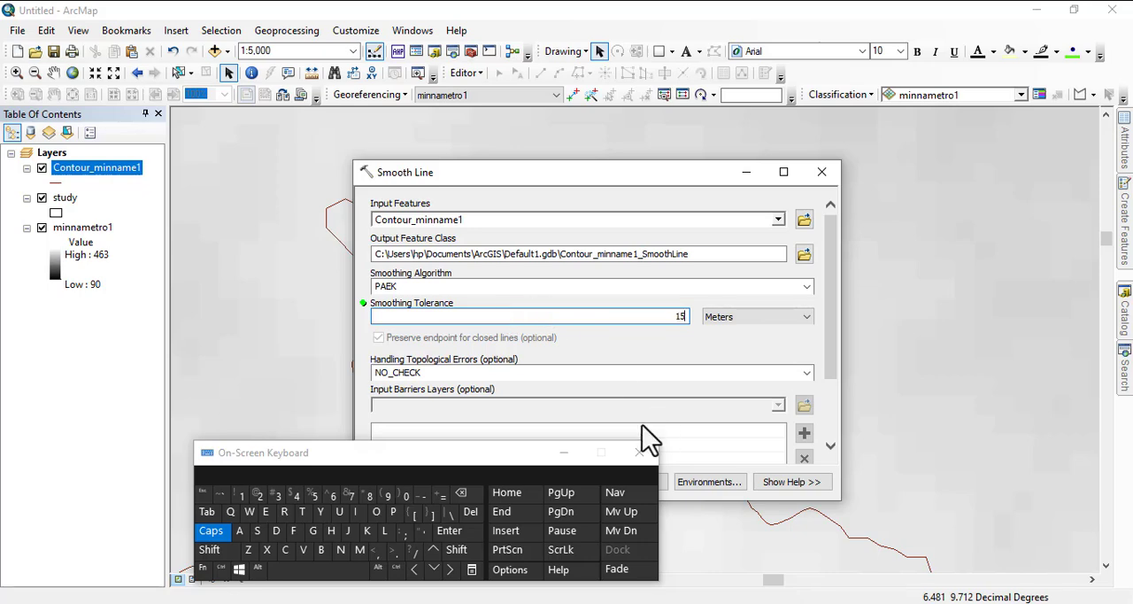
left_click(564, 452)
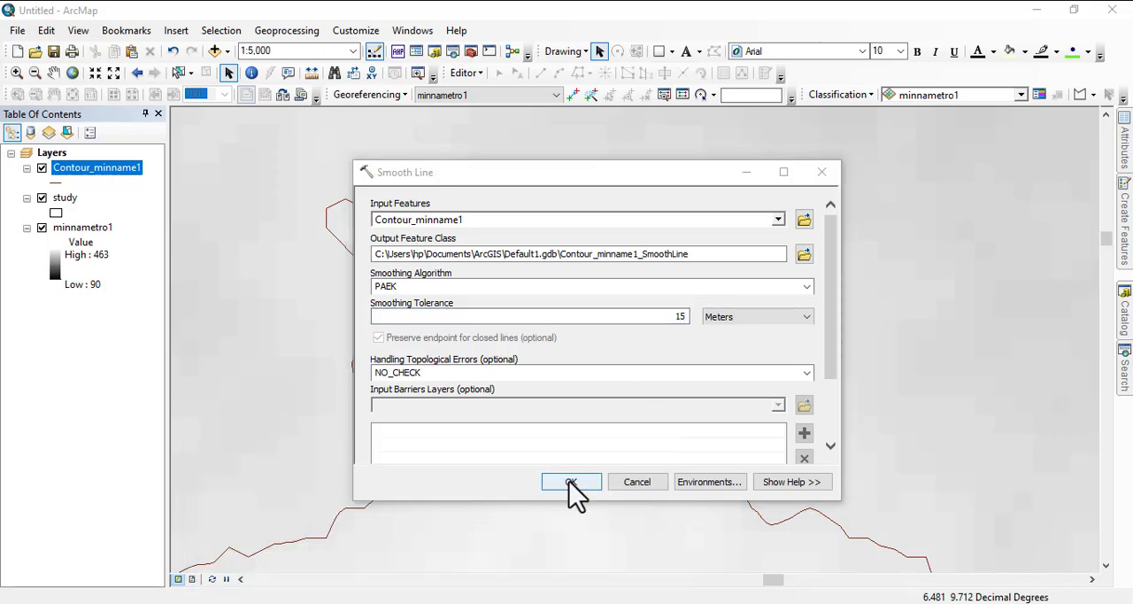
left_click(571, 481)
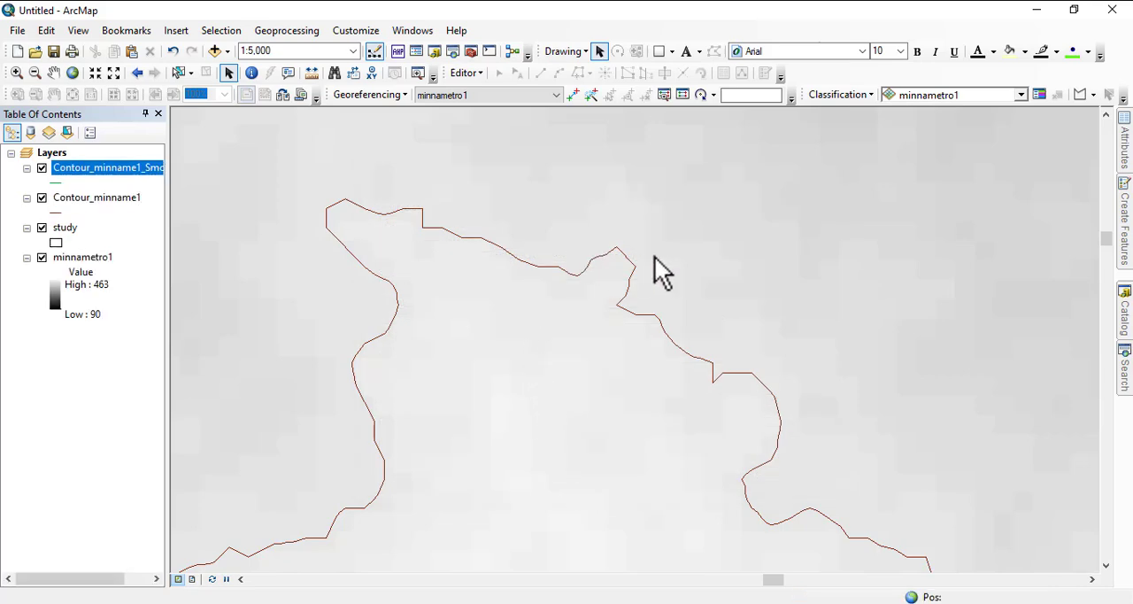
Step: Compare the smoothed lines with the original contours in close detail and hide the Contour_minname1 layer
scroll(631, 249, "down", 3)
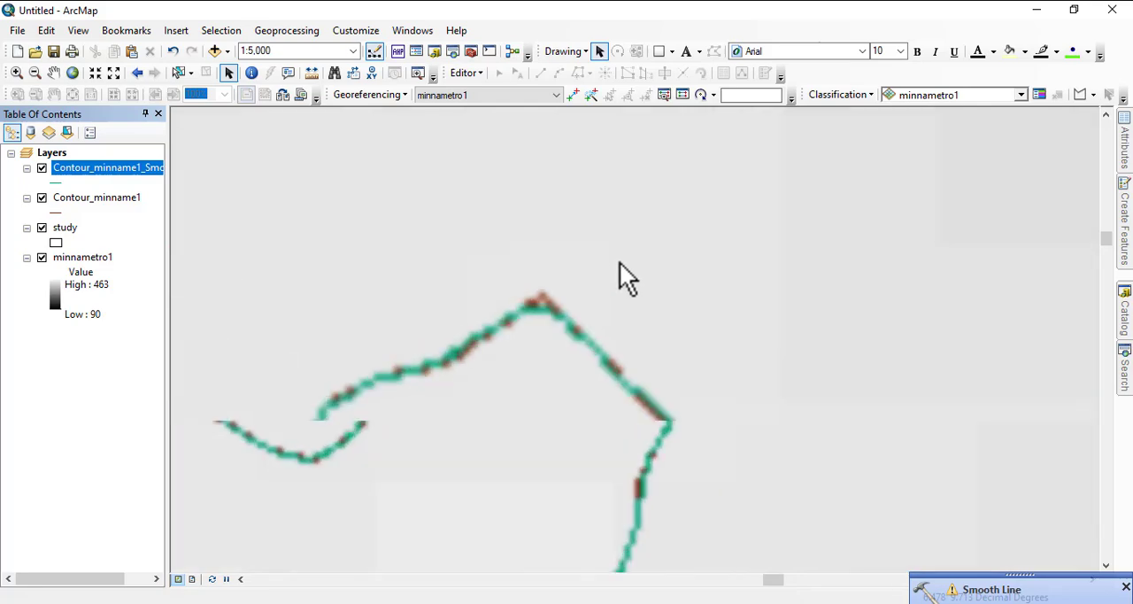
scroll(576, 324, "down", 3)
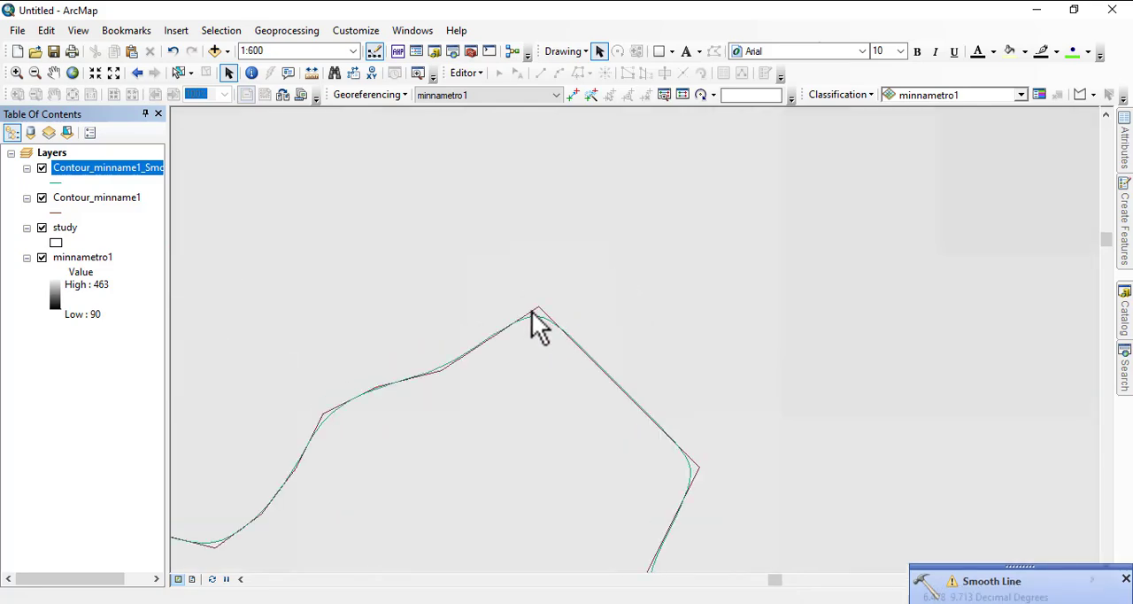
scroll(623, 218, "up", 3)
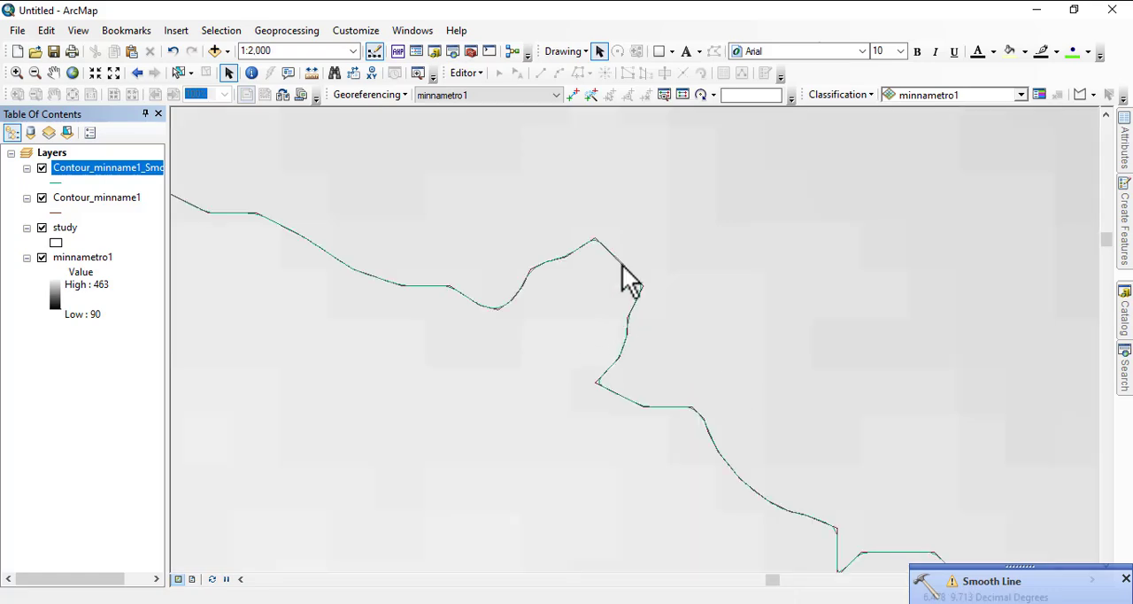
scroll(625, 282, "up", 2)
scroll(569, 278, "up", 2)
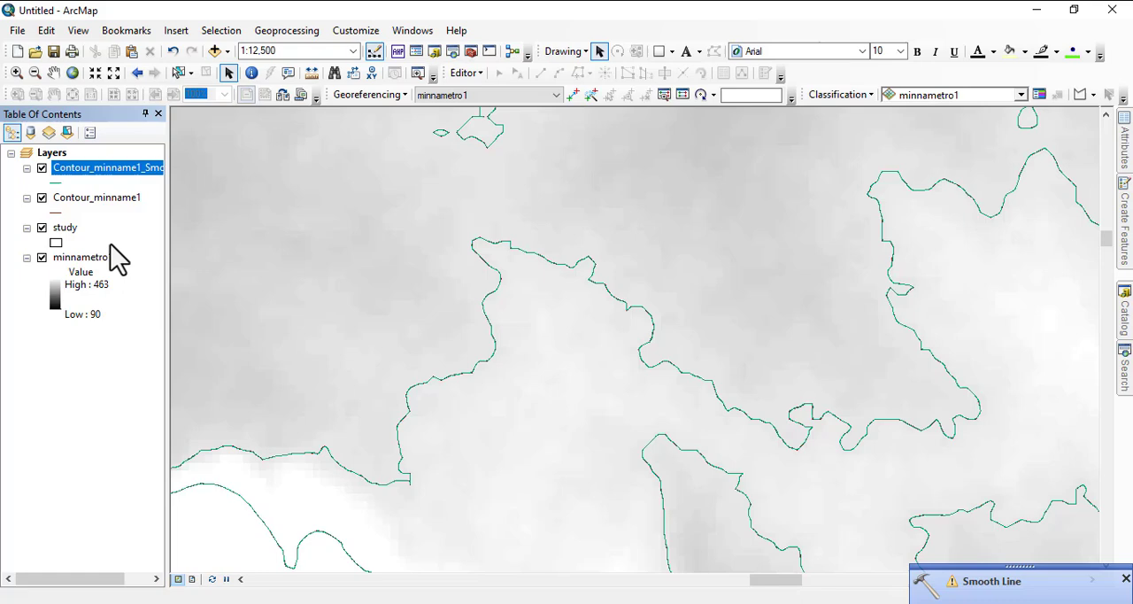
left_click(42, 198)
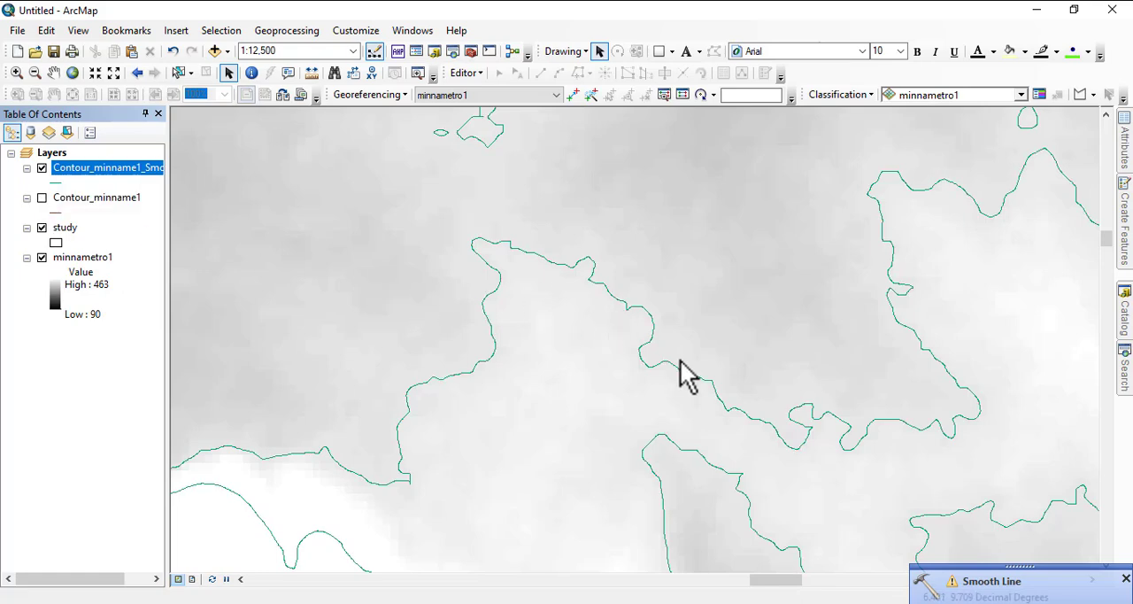
scroll(599, 336, "up", 3)
scroll(557, 319, "up", 5)
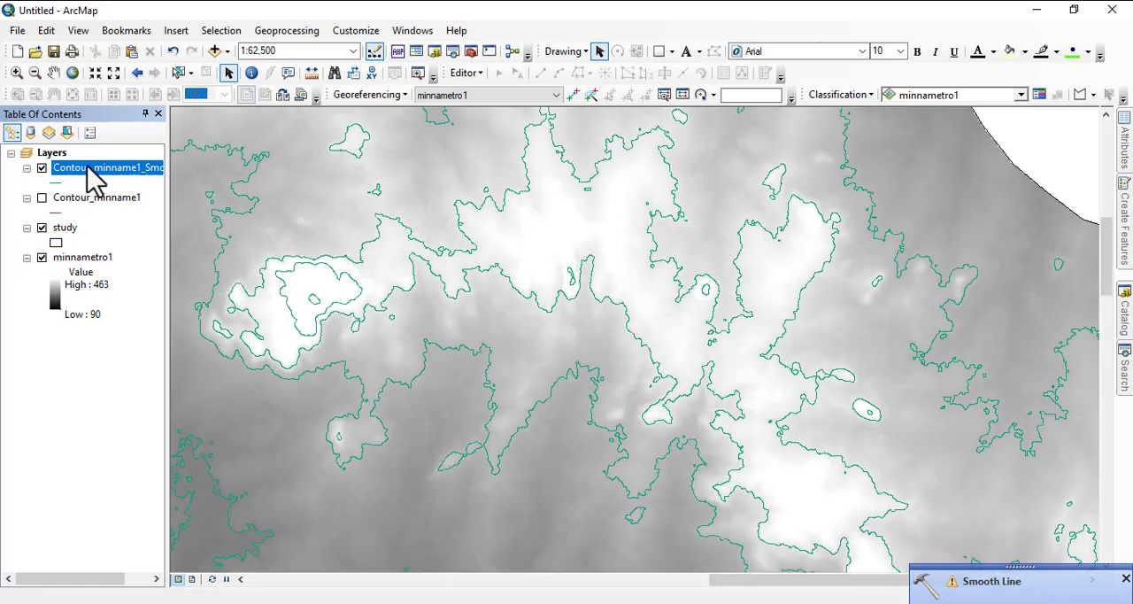
Step: Symbolize the smoothed contour layer by unique values of the Contour field, adding all values
right_click(91, 170)
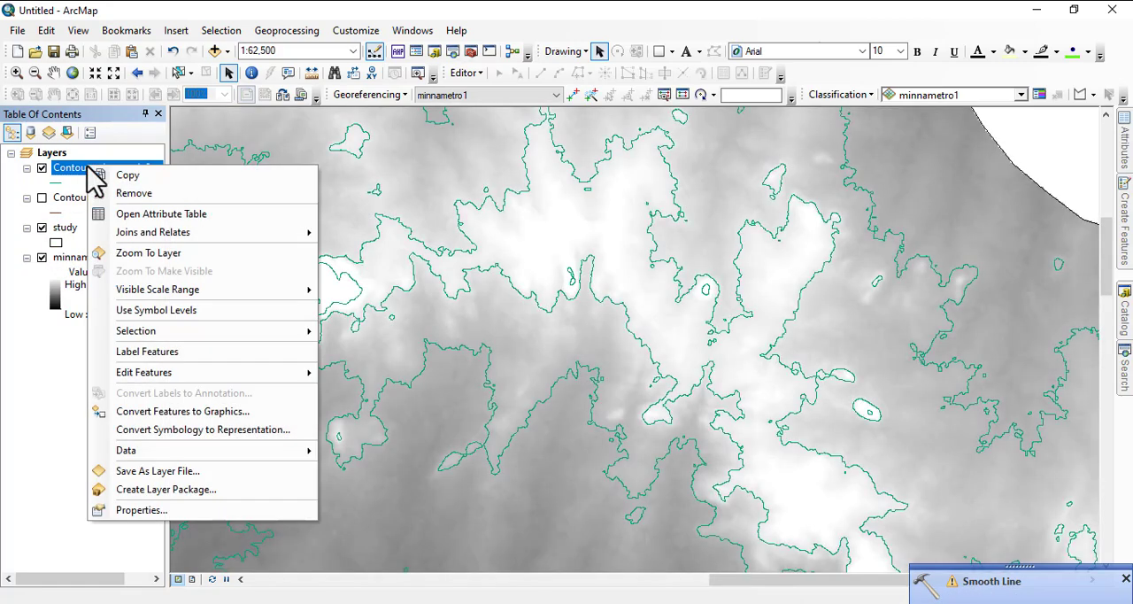
left_click(160, 517)
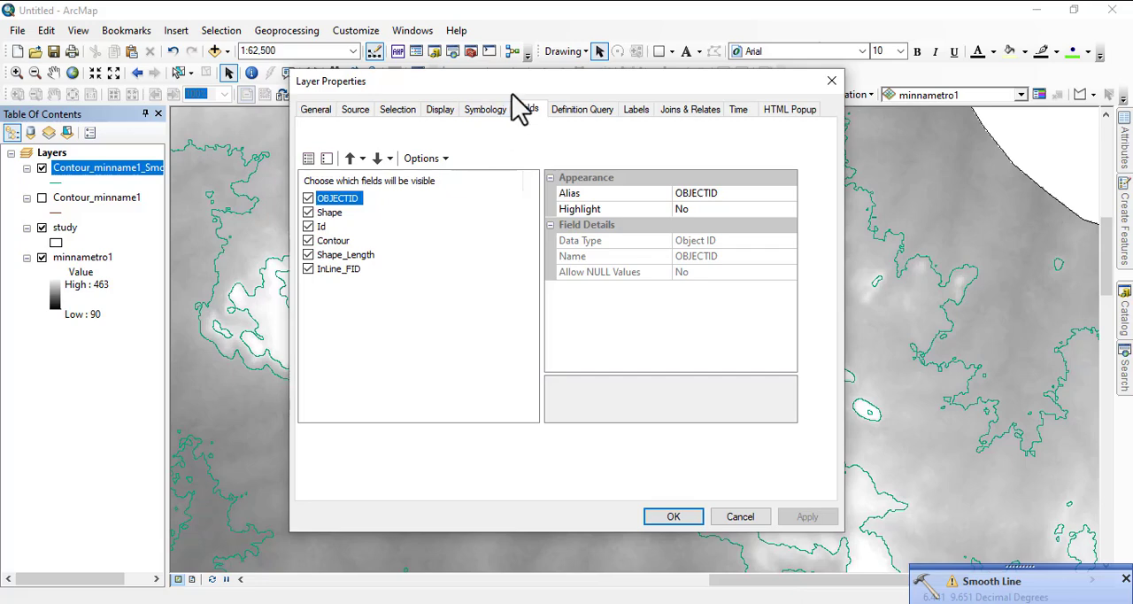
left_click(486, 109)
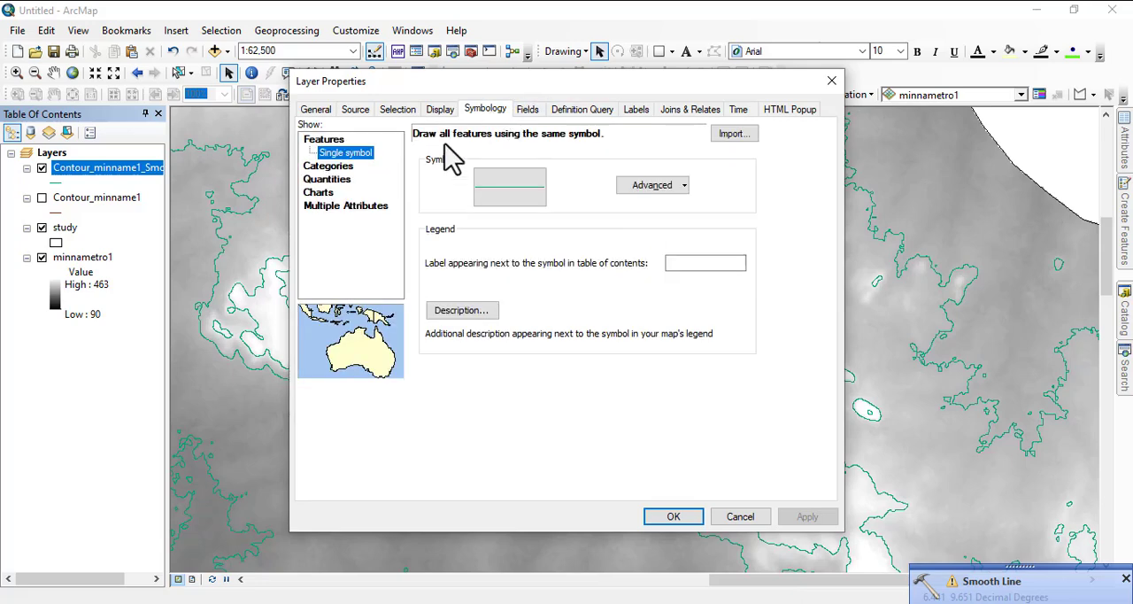
left_click(331, 166)
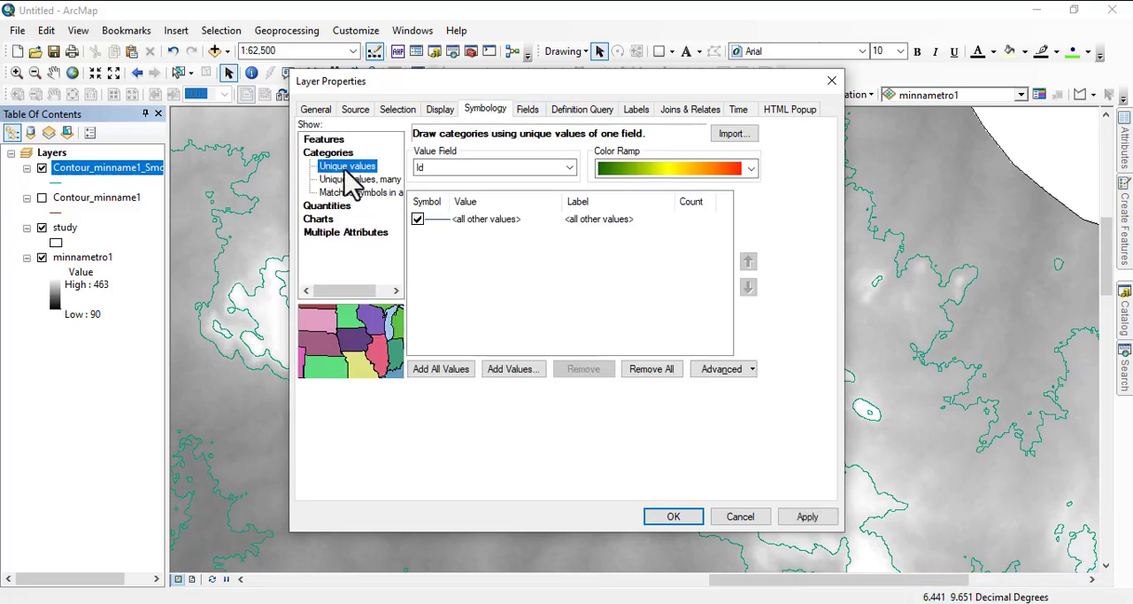
left_click(571, 167)
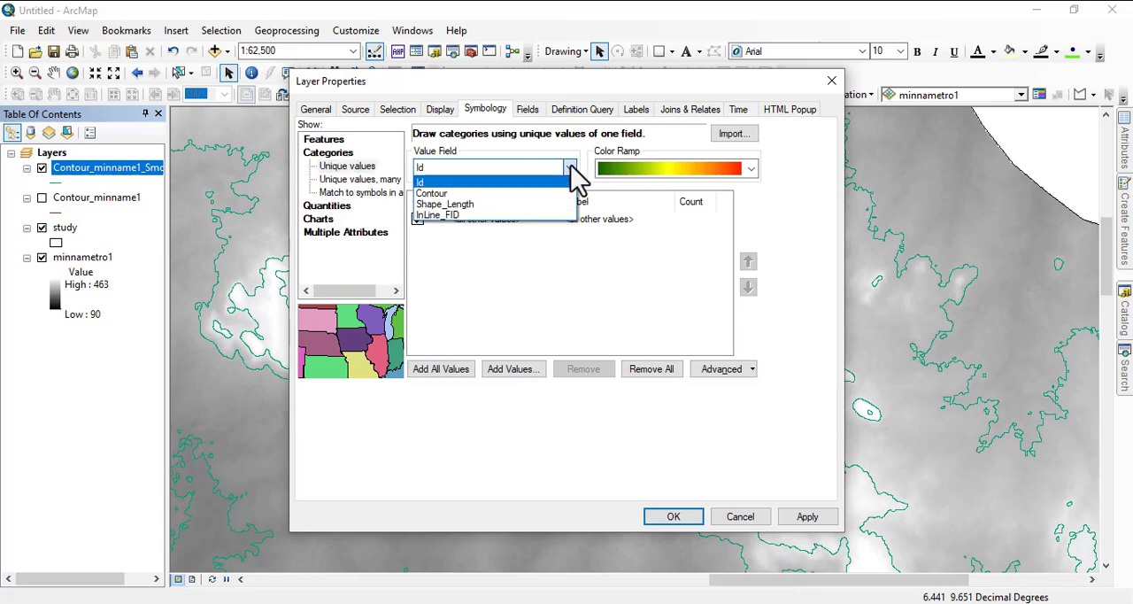
left_click(452, 193)
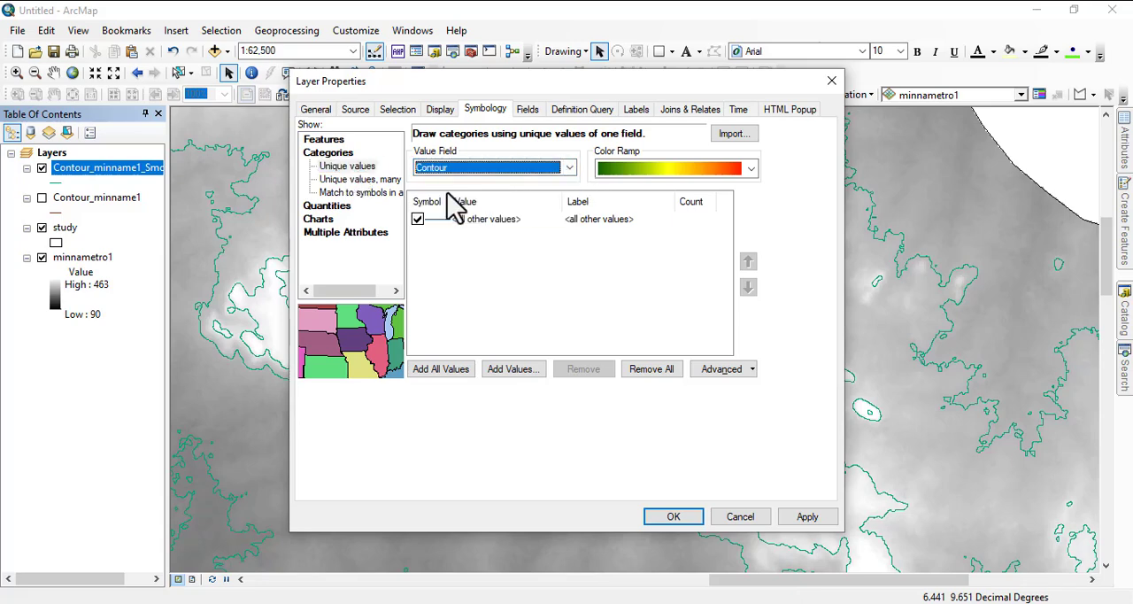
left_click(465, 370)
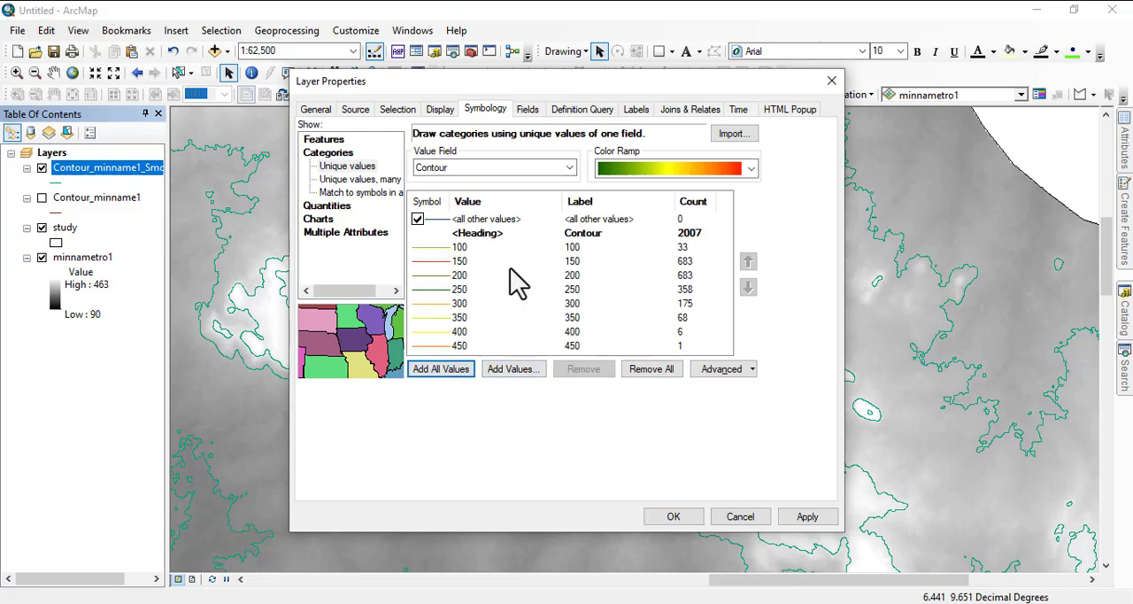
left_click(673, 517)
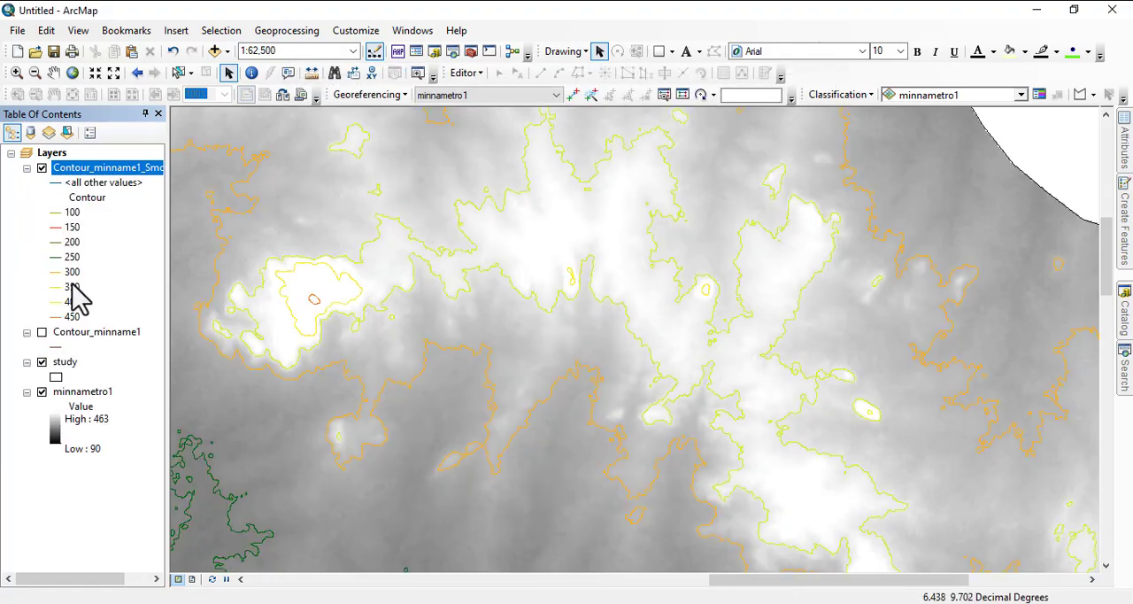
Step: Turn on labels for the smoothed contour layer, using Contour as the label field
scroll(582, 291, "up", 5)
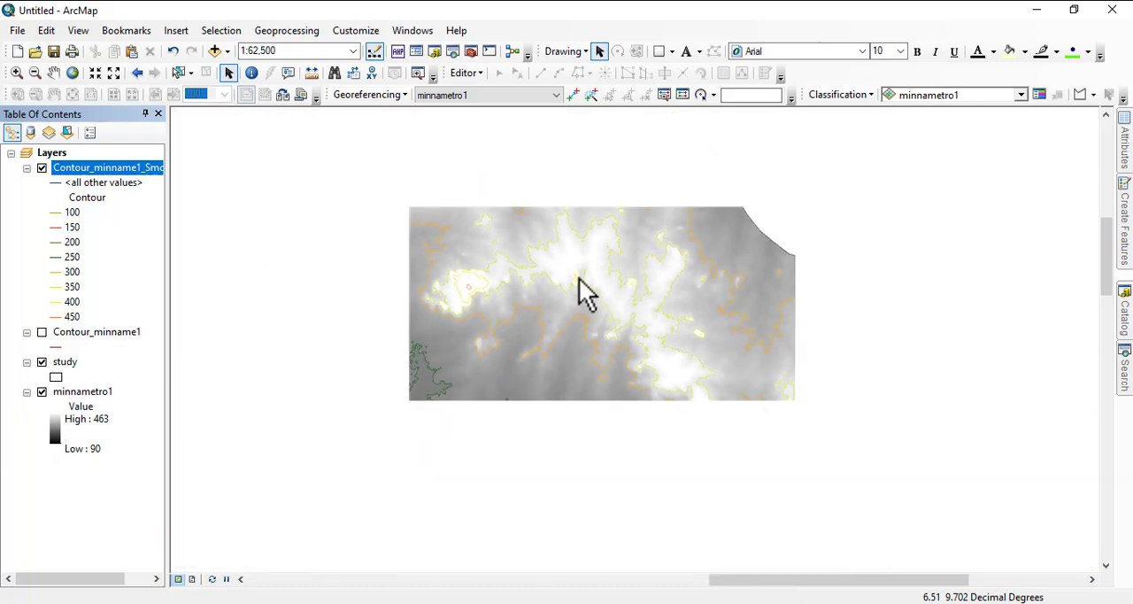
scroll(384, 281, "up", 2)
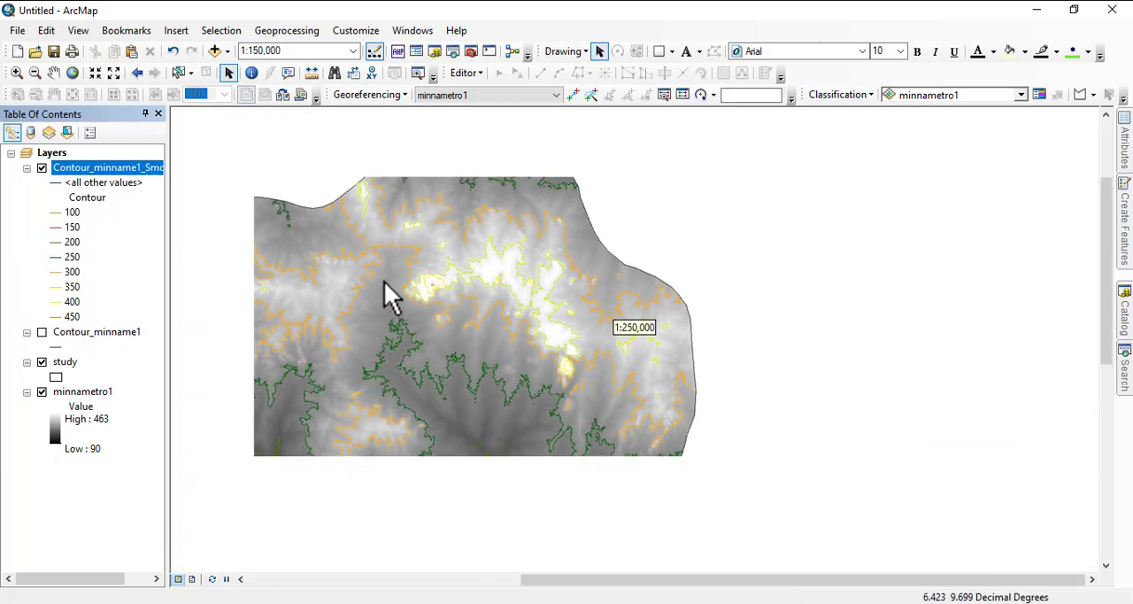
left_click_drag(393, 294, 652, 237)
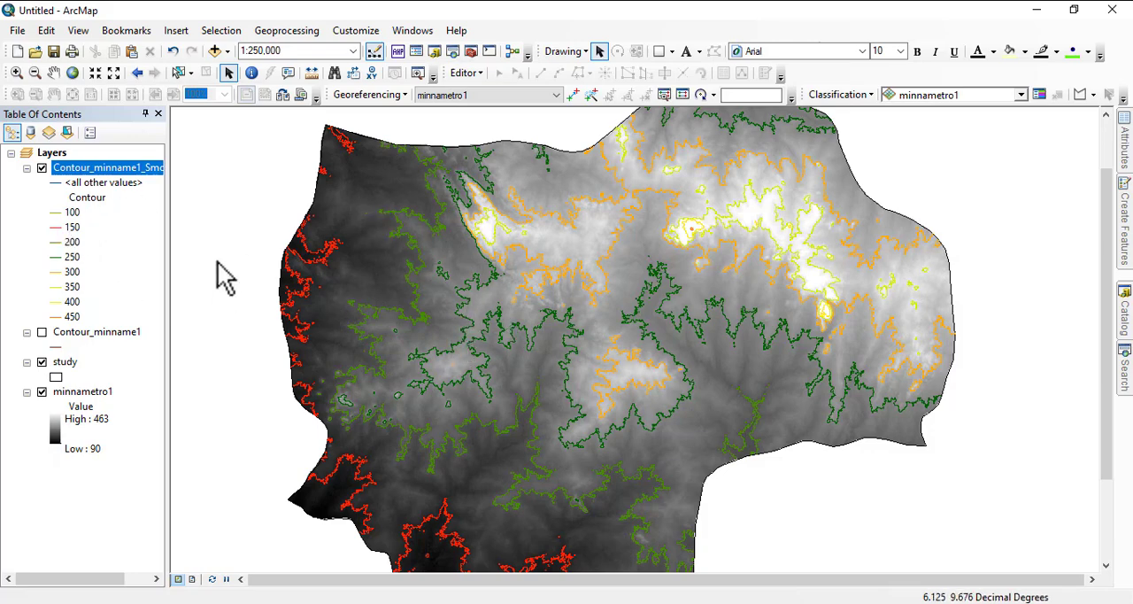
right_click(74, 169)
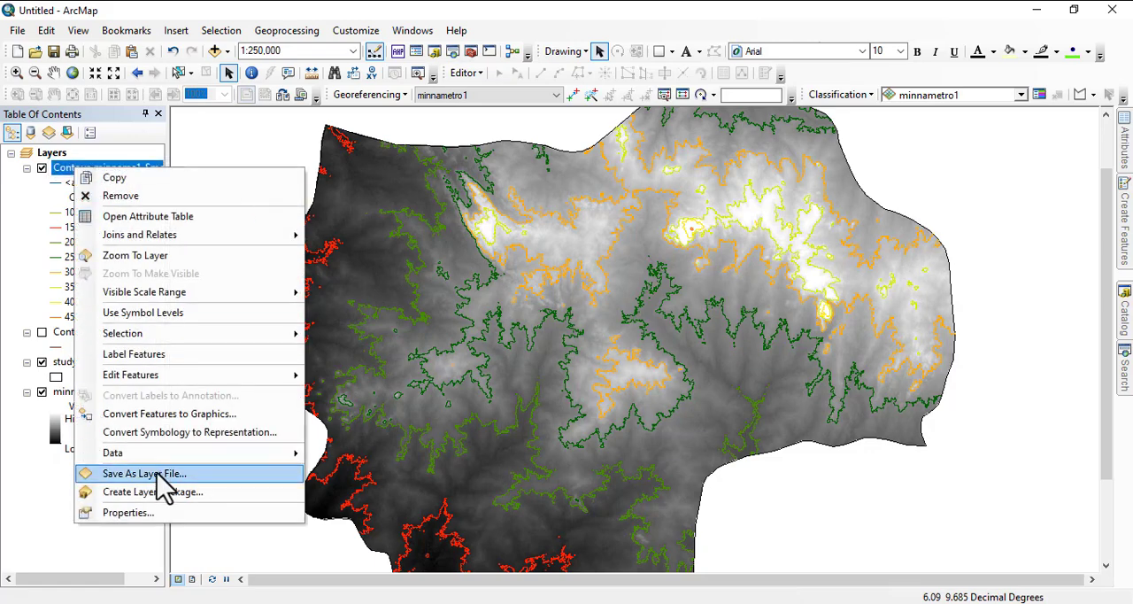
left_click(152, 516)
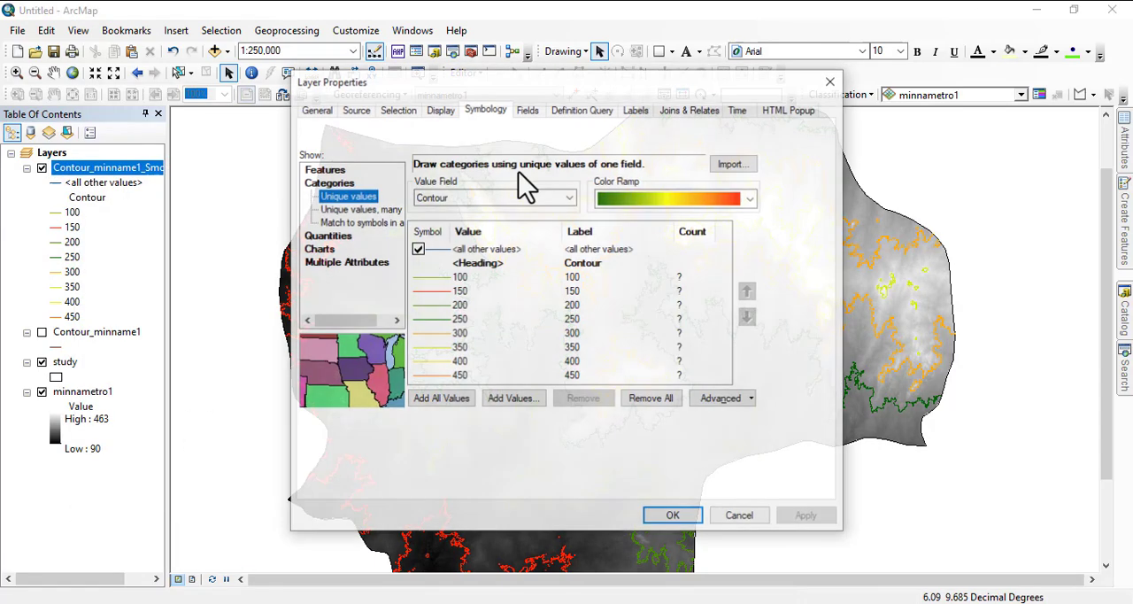
left_click(639, 111)
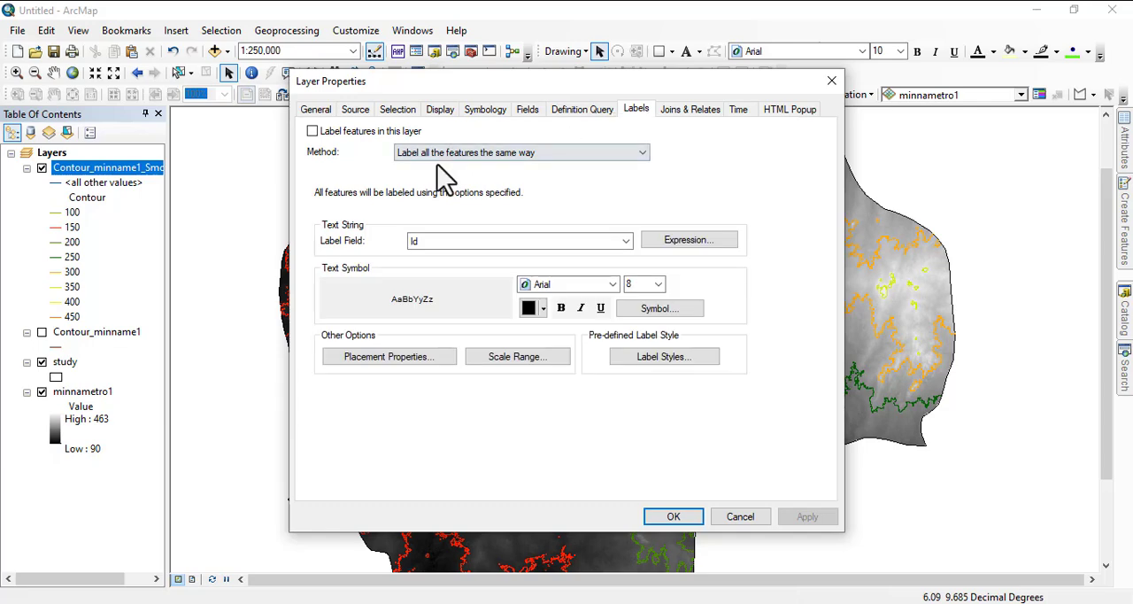
left_click(311, 131)
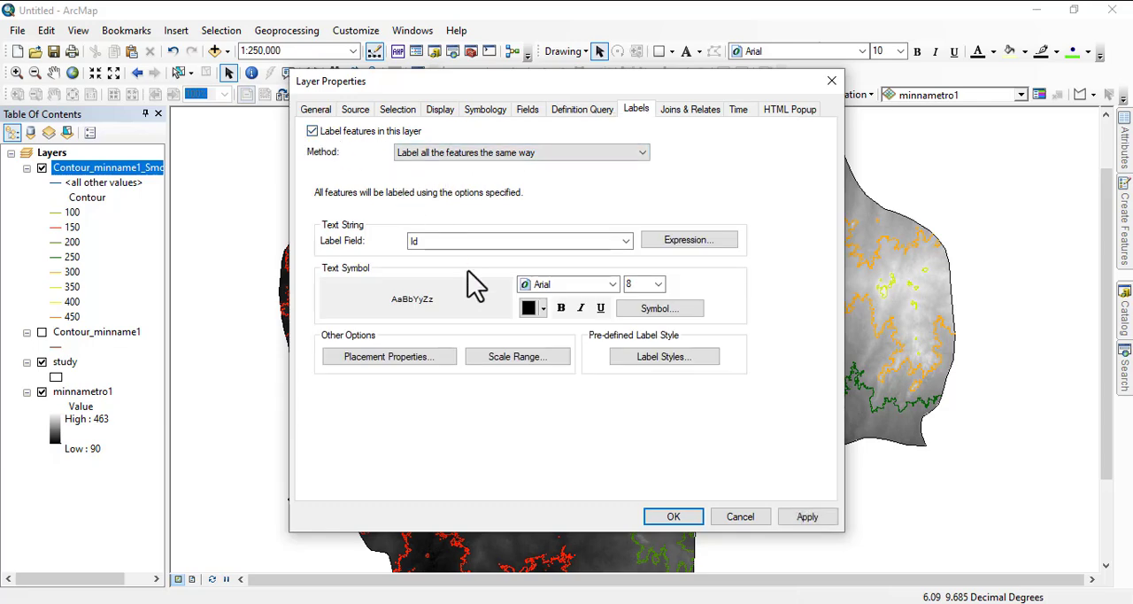
left_click(626, 241)
left_click(446, 279)
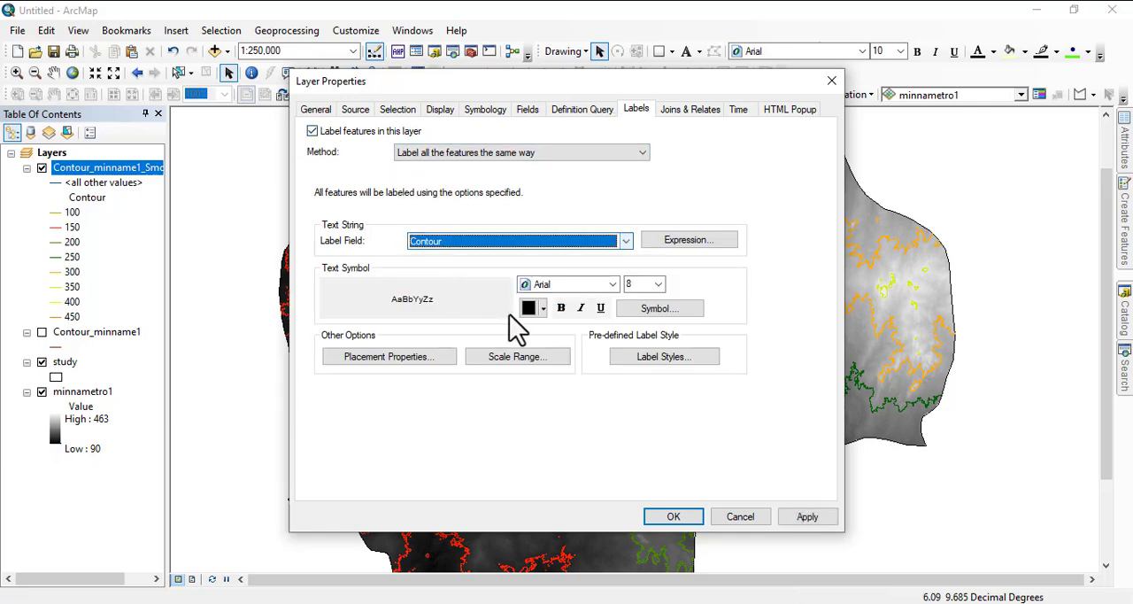
Step: Make the contour label text bold and set its size to 9
left_click(562, 307)
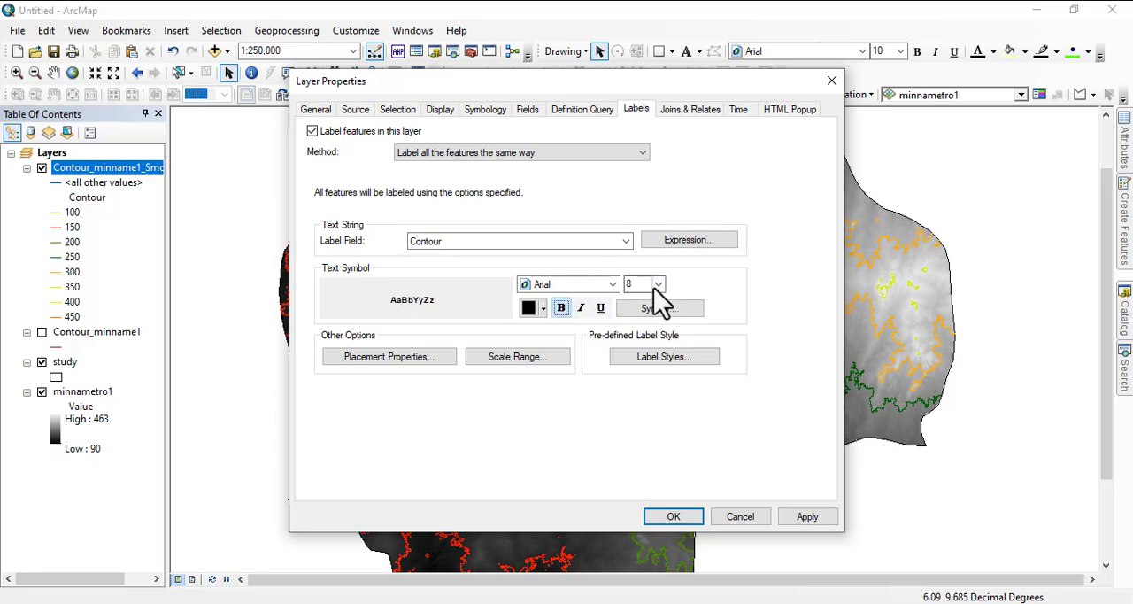
left_click(658, 285)
left_click(631, 311)
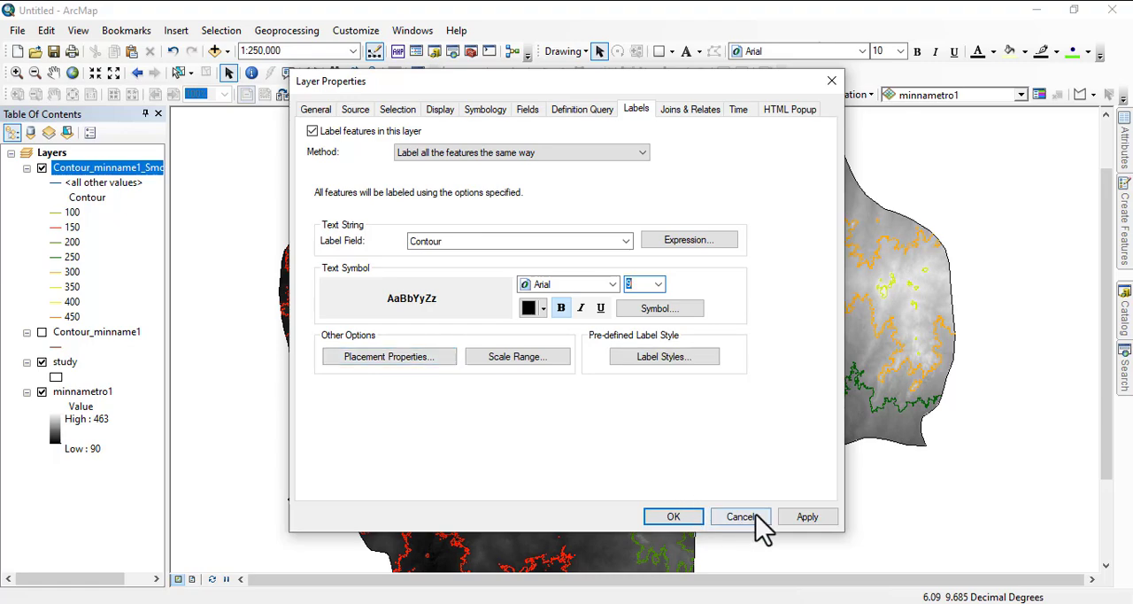
Step: Edit the contour label symbol to add a halo mask around the text
left_click(653, 312)
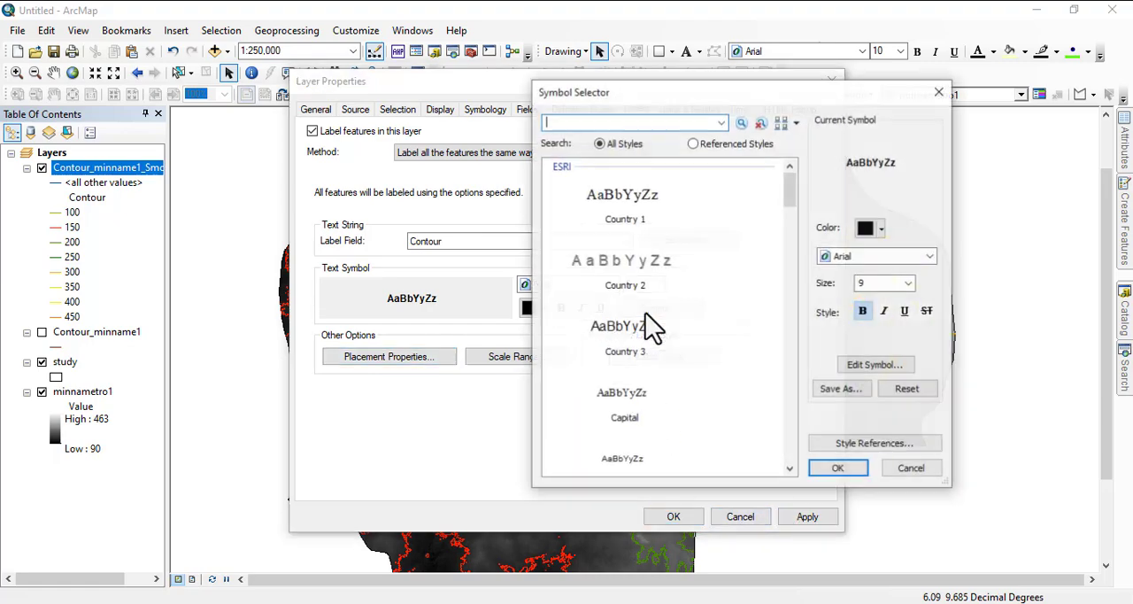
left_click(872, 364)
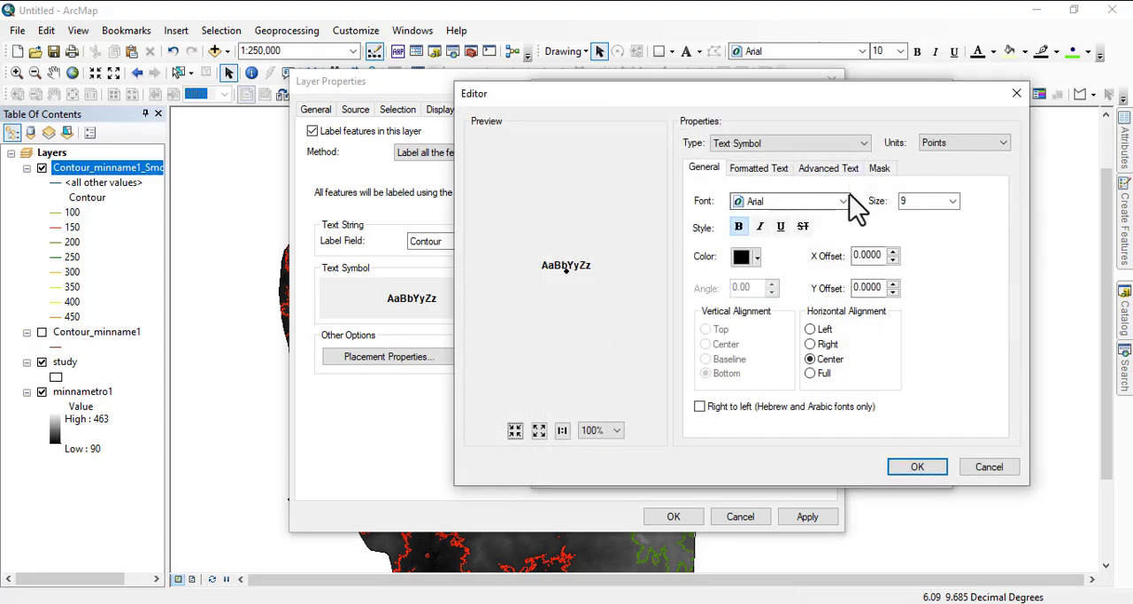
left_click(881, 168)
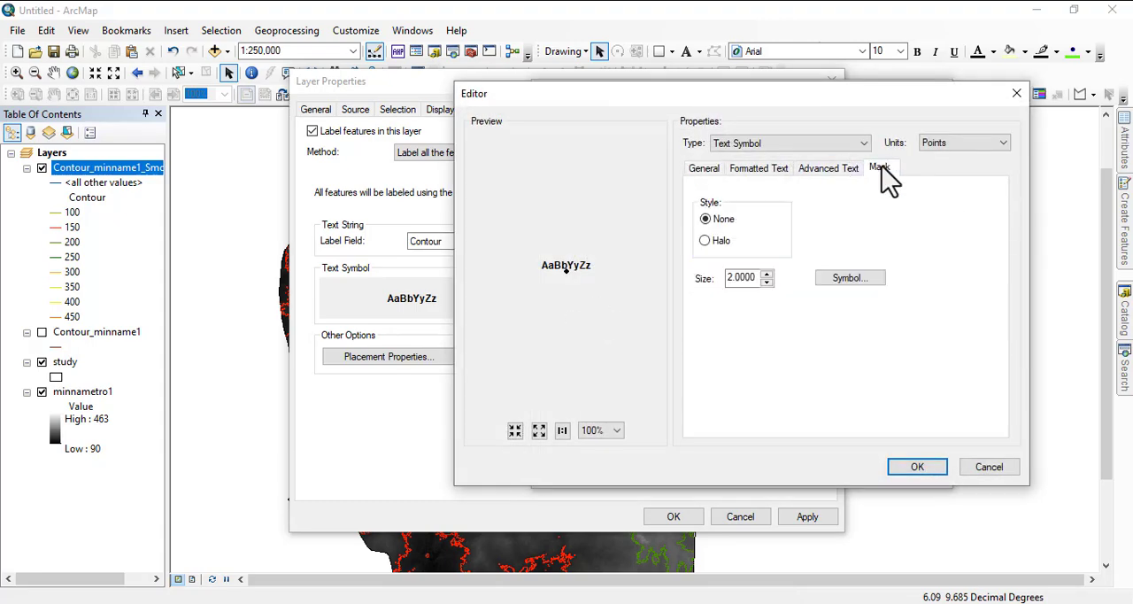
left_click(706, 241)
left_click(851, 279)
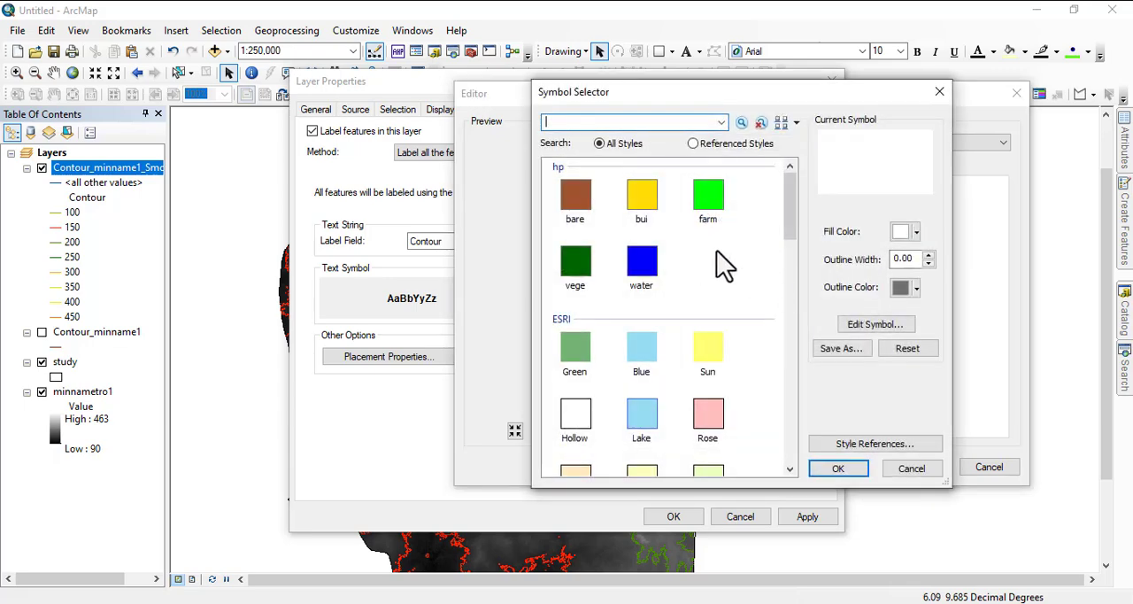
left_click(940, 93)
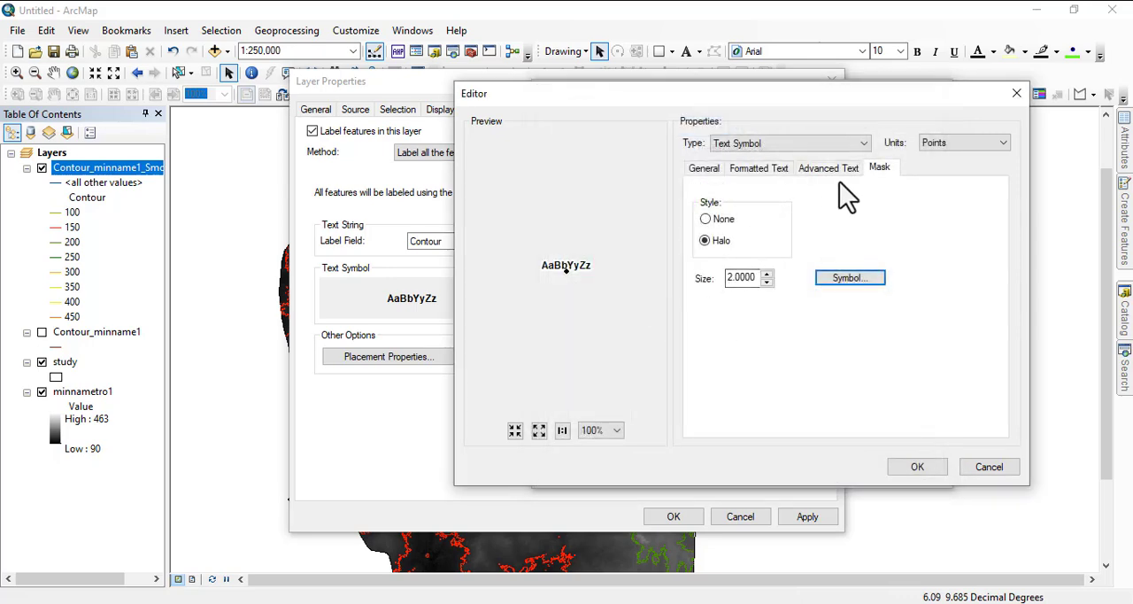
left_click(917, 467)
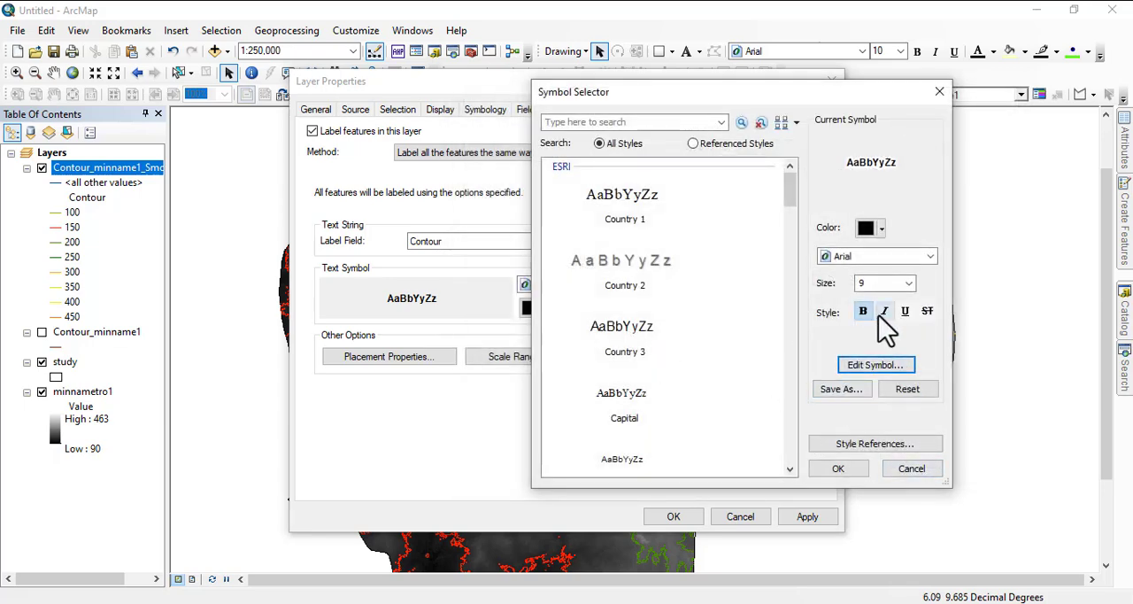
Step: Change the contour label text color to dark red and apply the label settings to the layer
left_click(880, 228)
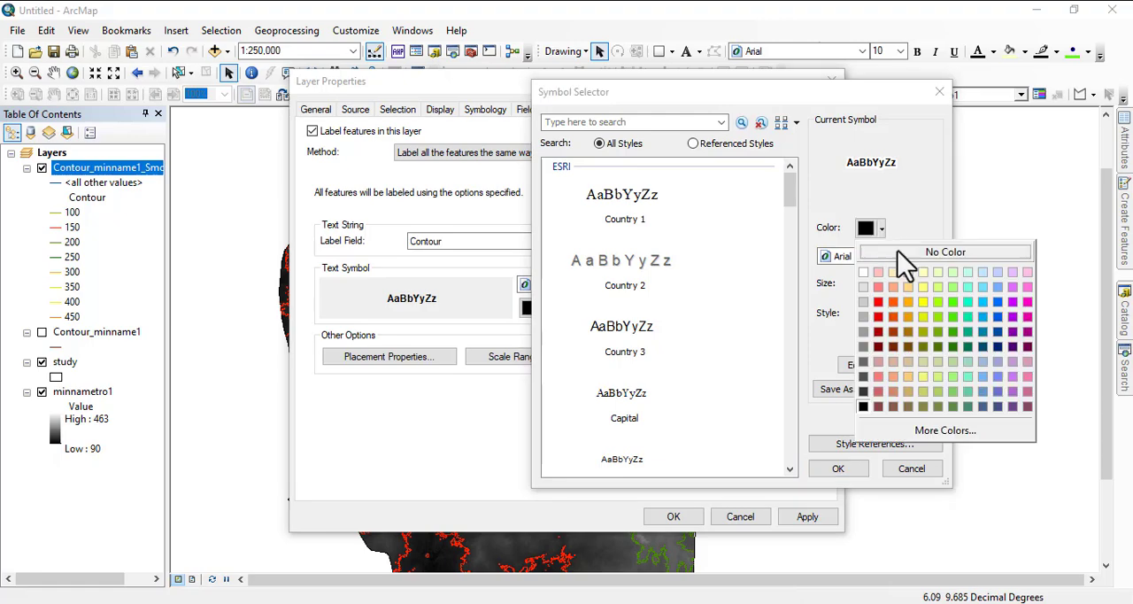
left_click(879, 346)
left_click(843, 472)
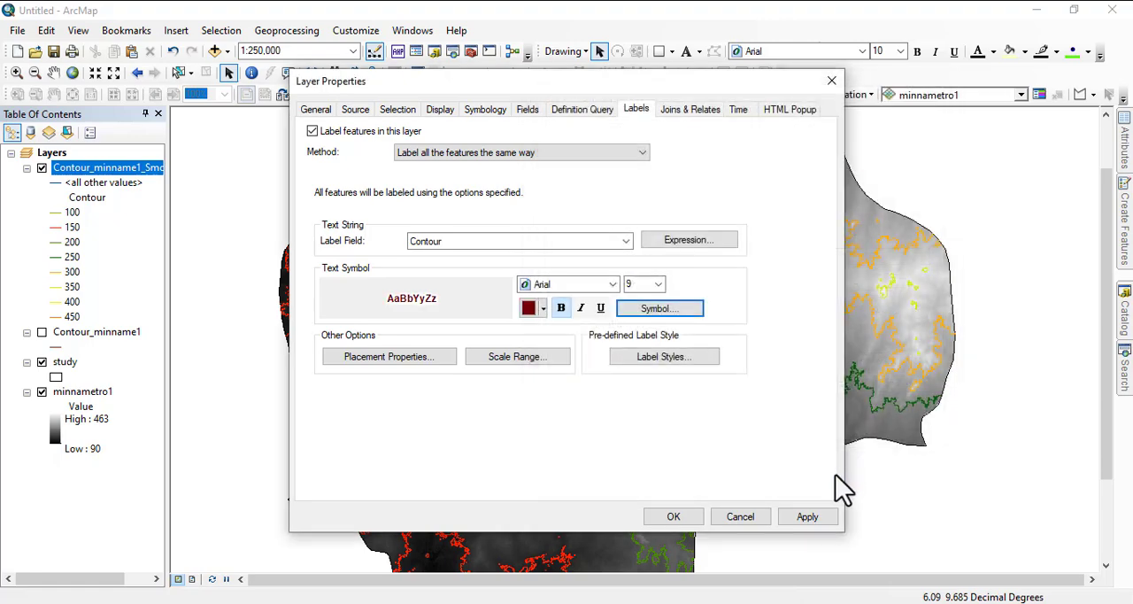
left_click(808, 520)
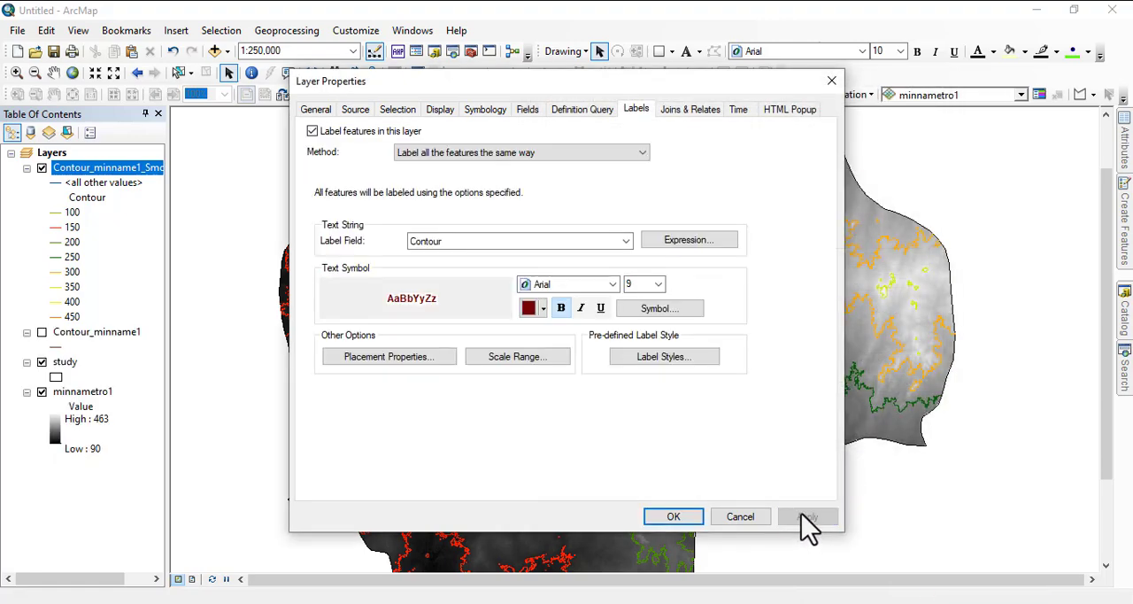
left_click(680, 517)
Step: Change the smoothed contour layer's label placement from above the line to on the line
scroll(948, 392, "up", 5)
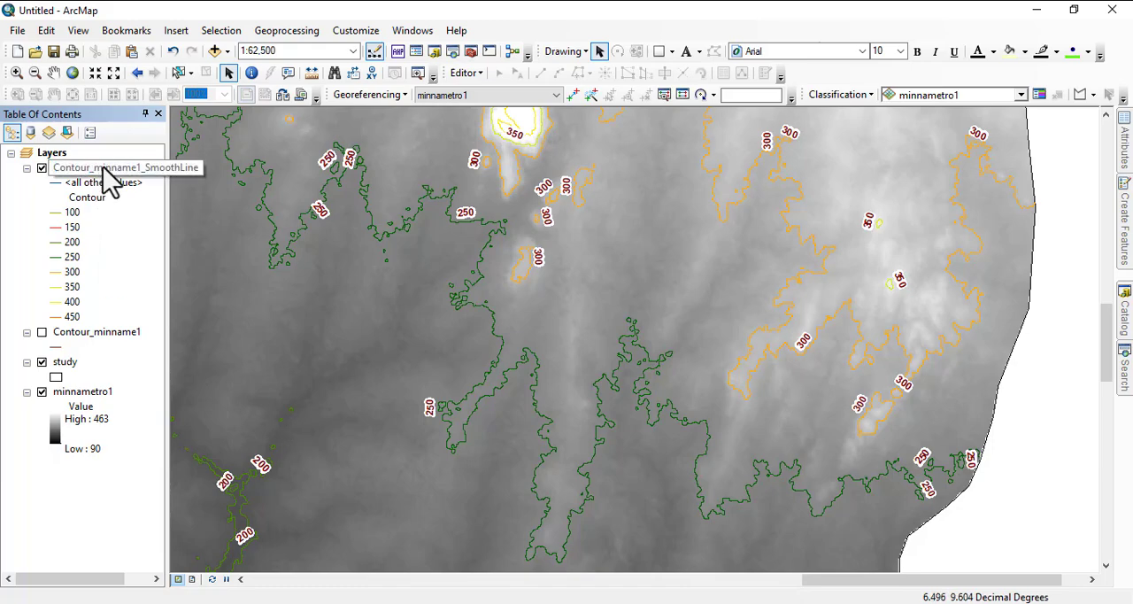
right_click(107, 170)
left_click(158, 510)
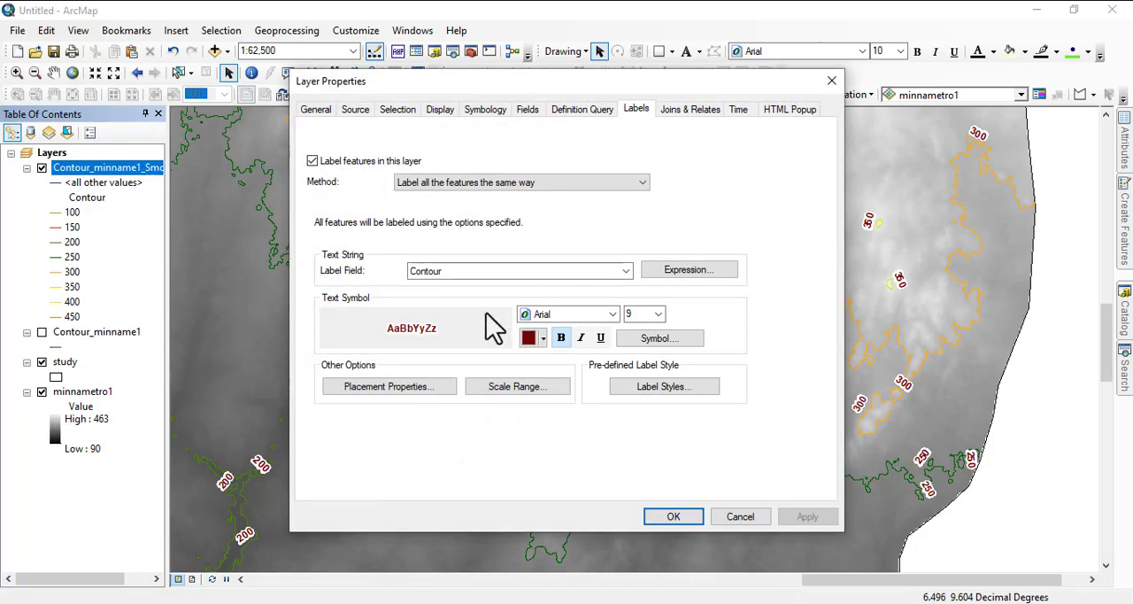
left_click(383, 390)
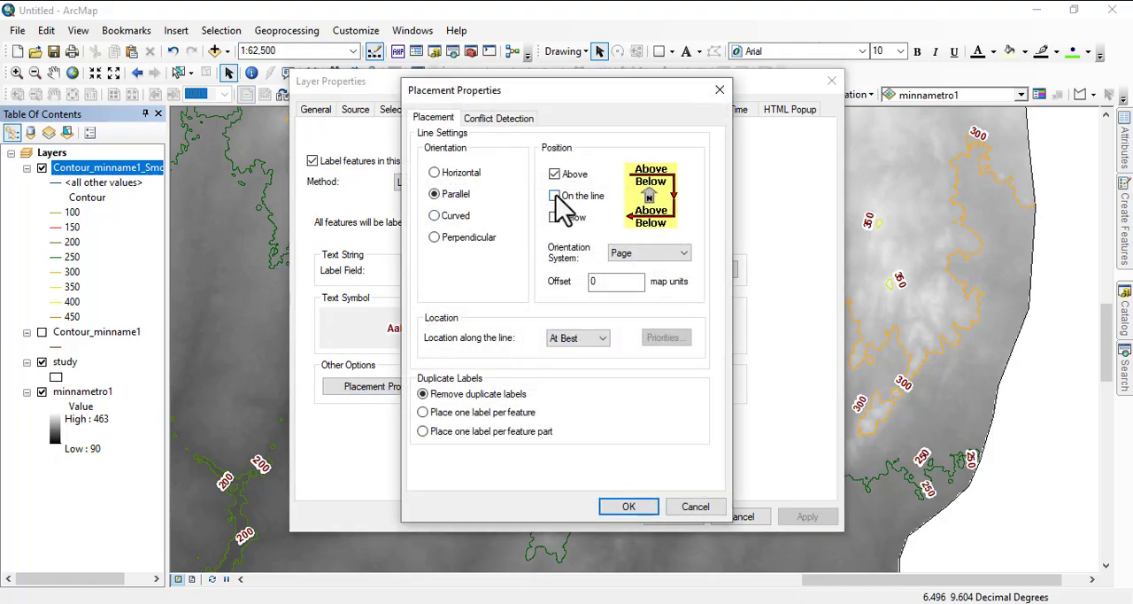
left_click(555, 175)
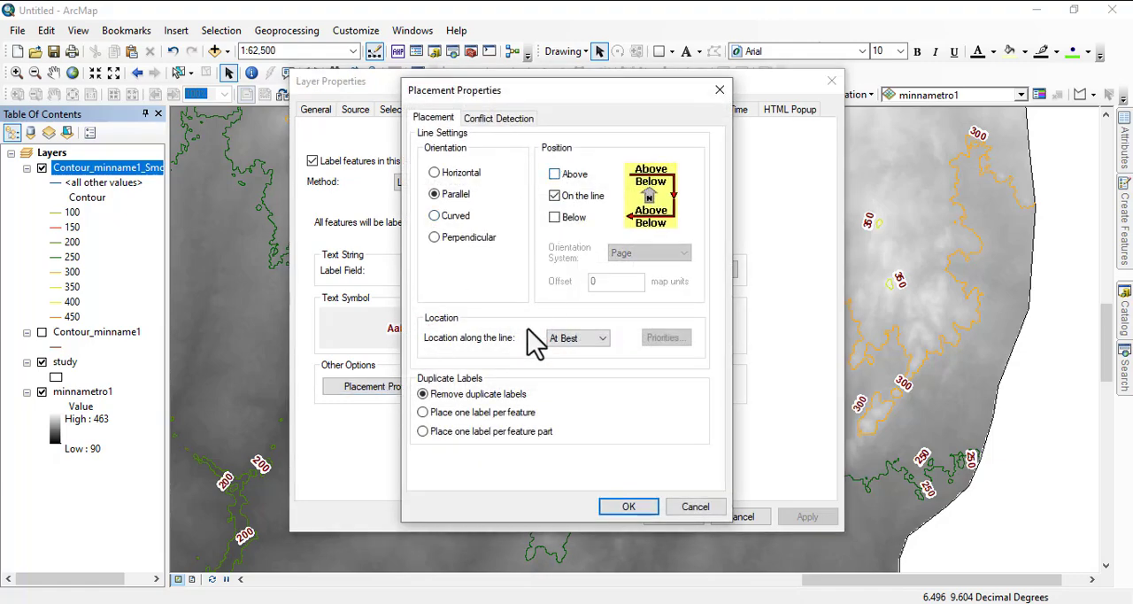
left_click(630, 507)
left_click(672, 519)
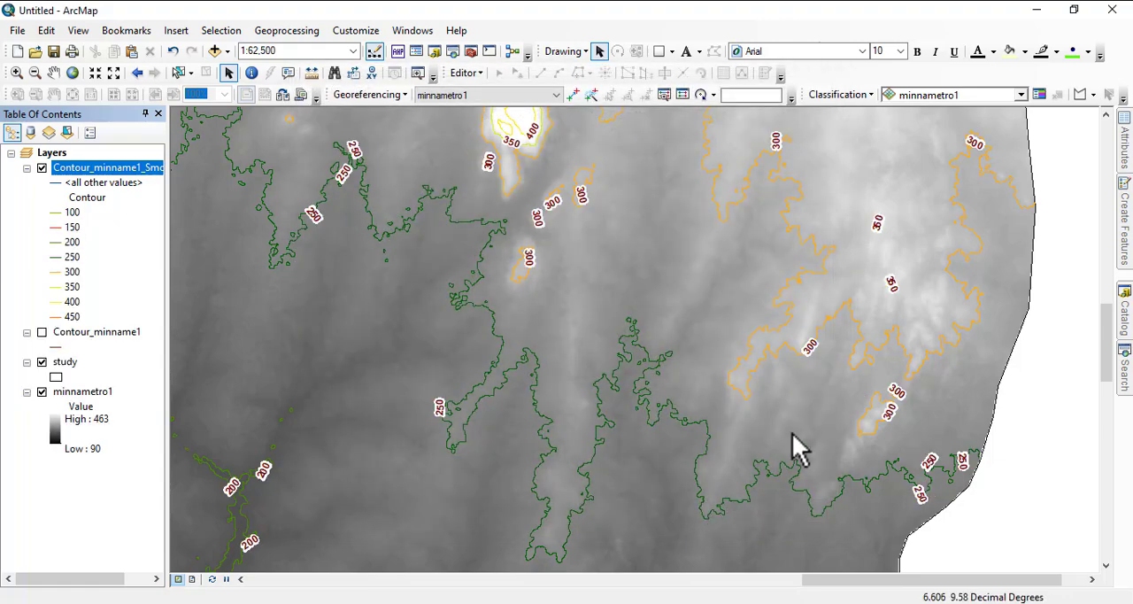
Step: Check the label placement at several map scales and open the smoothed contour layer's attribute table
scroll(876, 385, "down", 4)
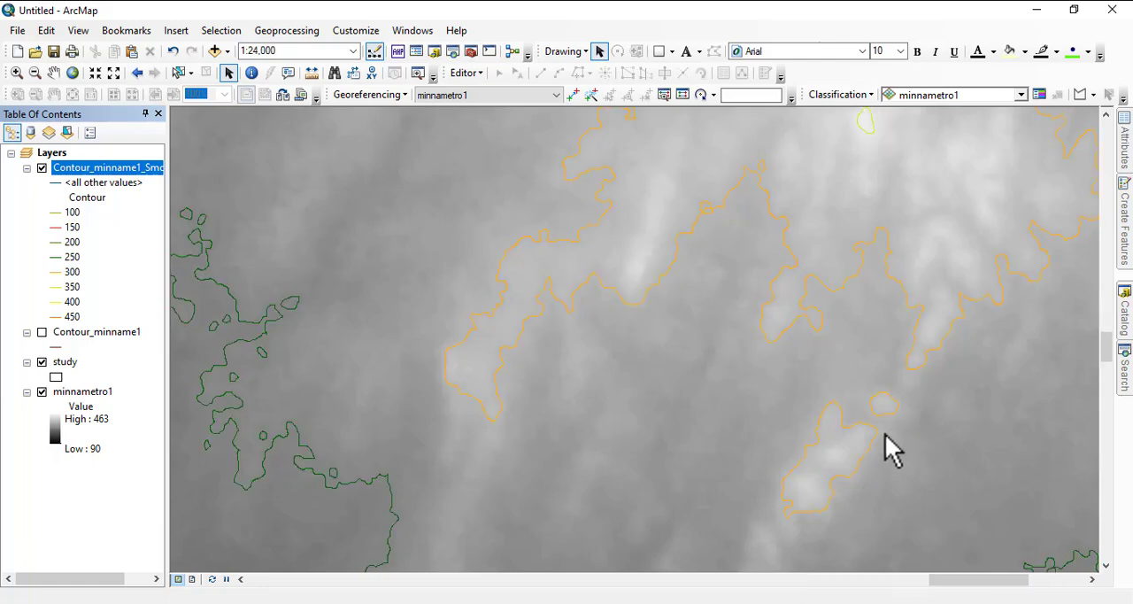
scroll(767, 381, "up", 4)
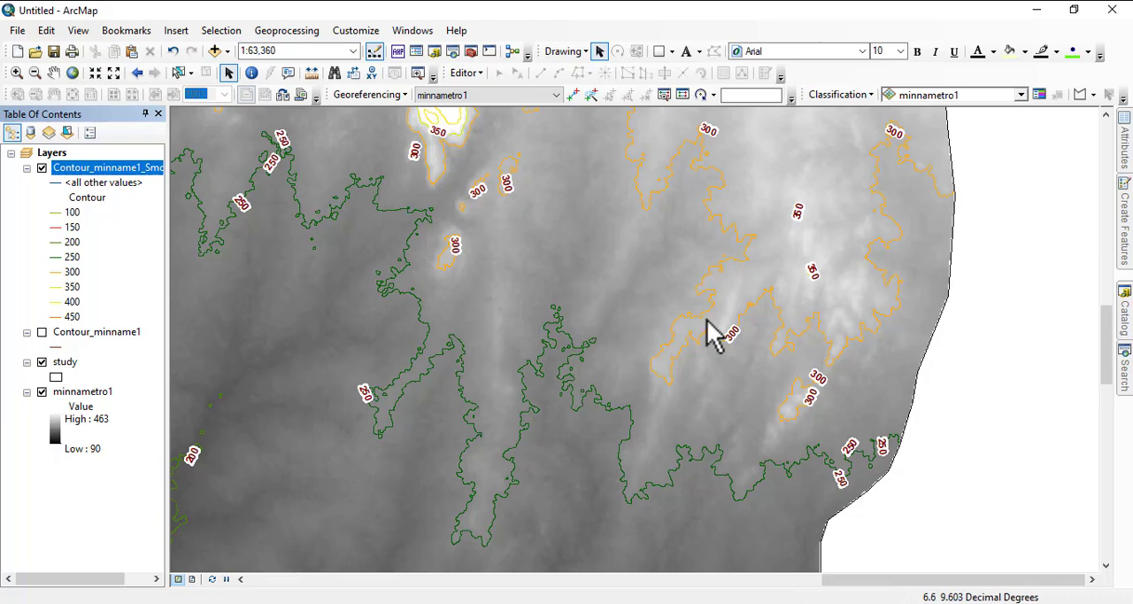
scroll(735, 354, "up", 3)
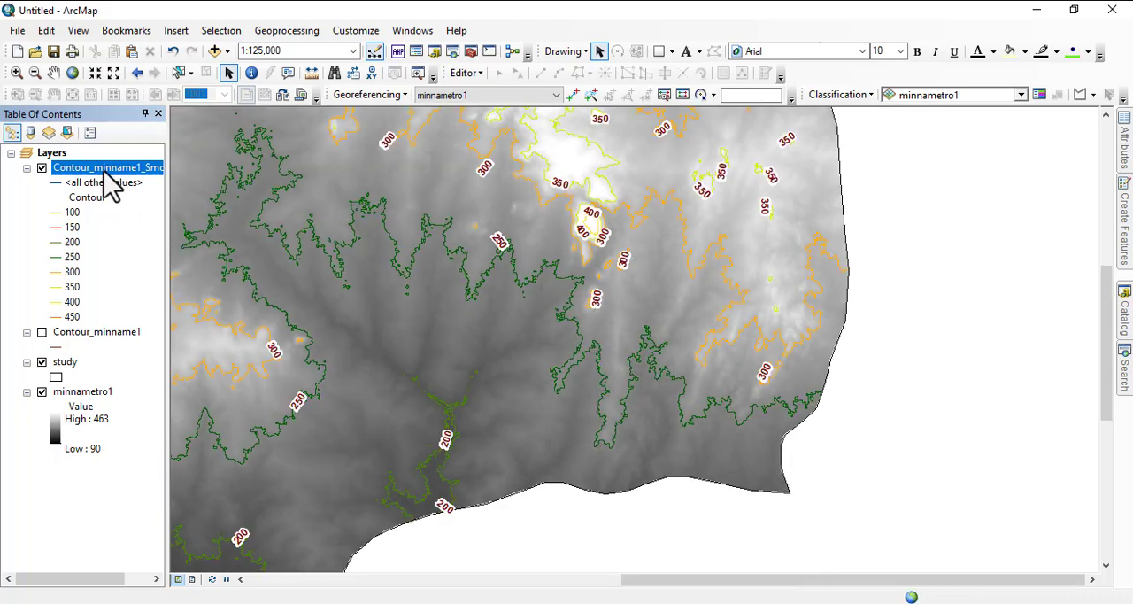
right_click(107, 166)
left_click(162, 215)
left_click_drag(642, 436, 497, 262)
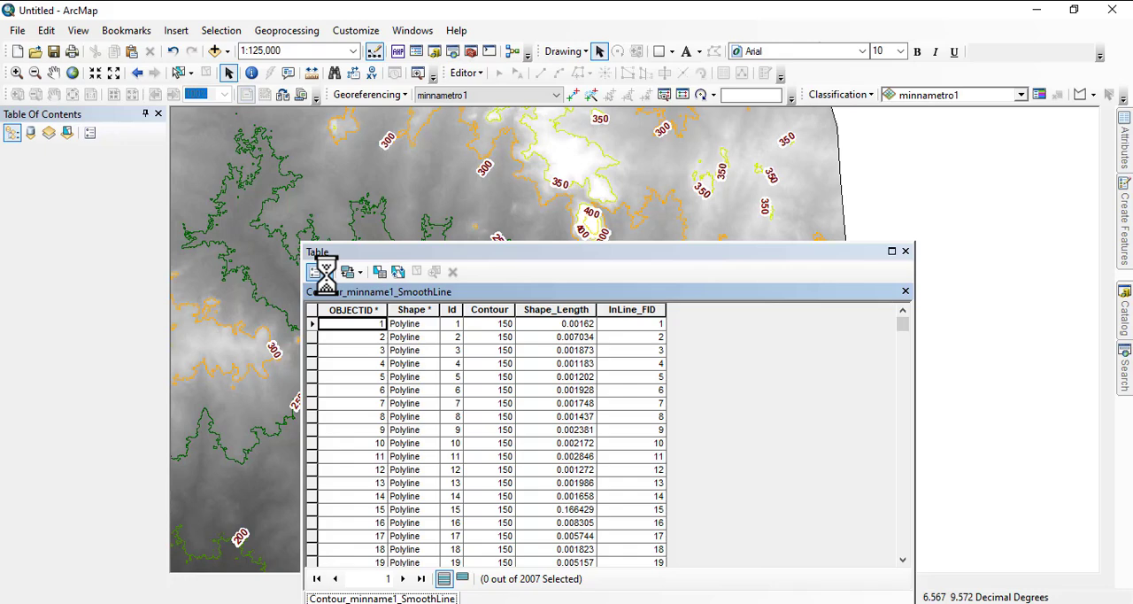
Step: Select the smoothed contours by attribute with the clause Contour = 350 and close the attribute table
left_click(322, 272)
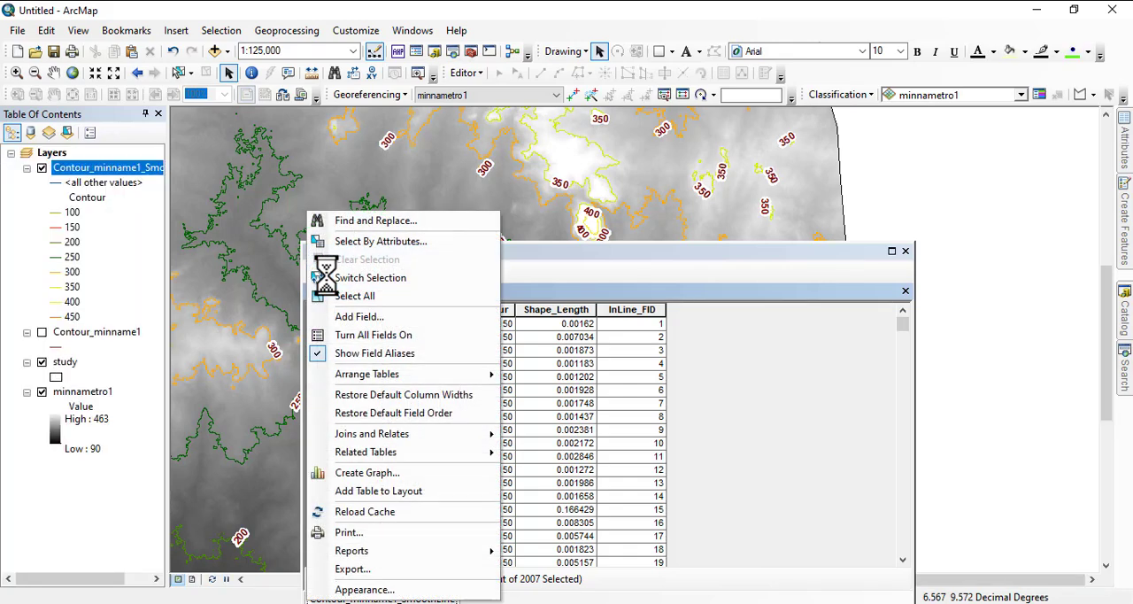
left_click(358, 241)
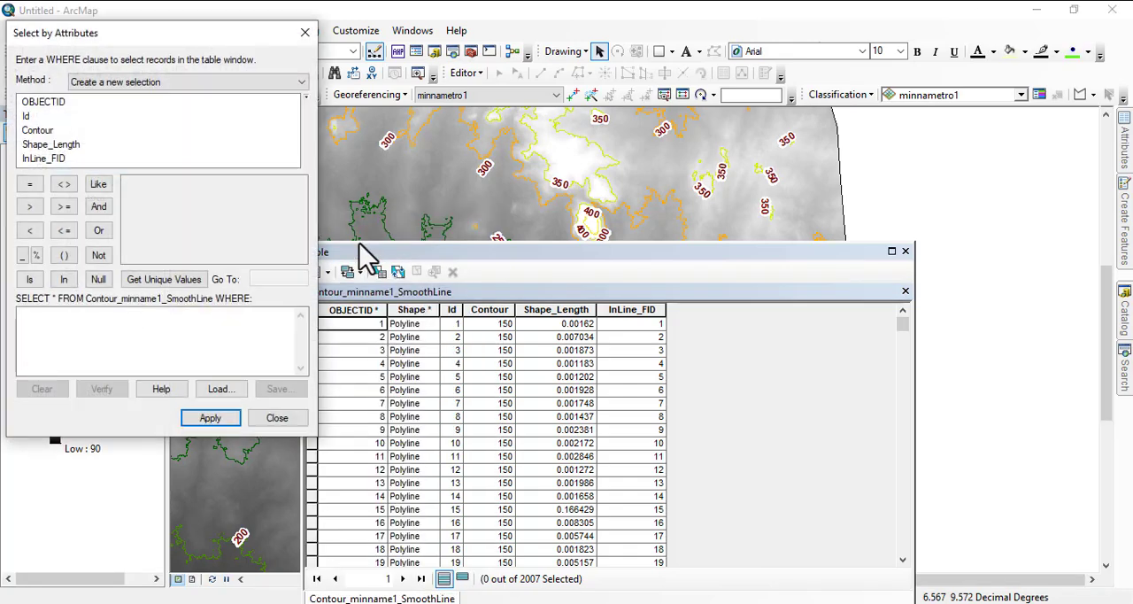
double_click(38, 131)
left_click(159, 279)
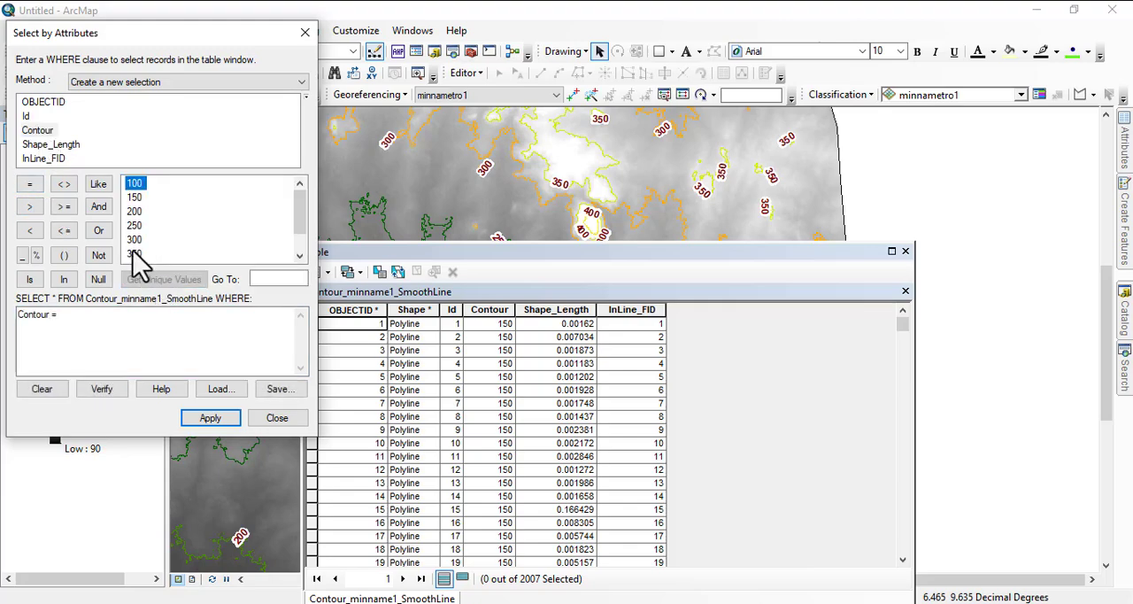
double_click(134, 253)
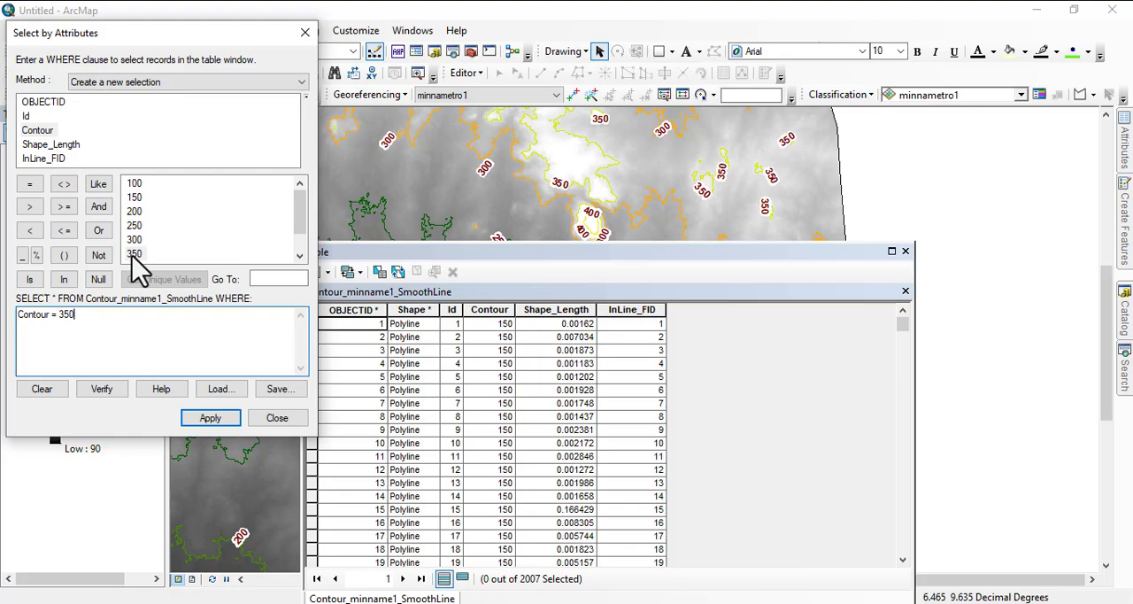
left_click(210, 418)
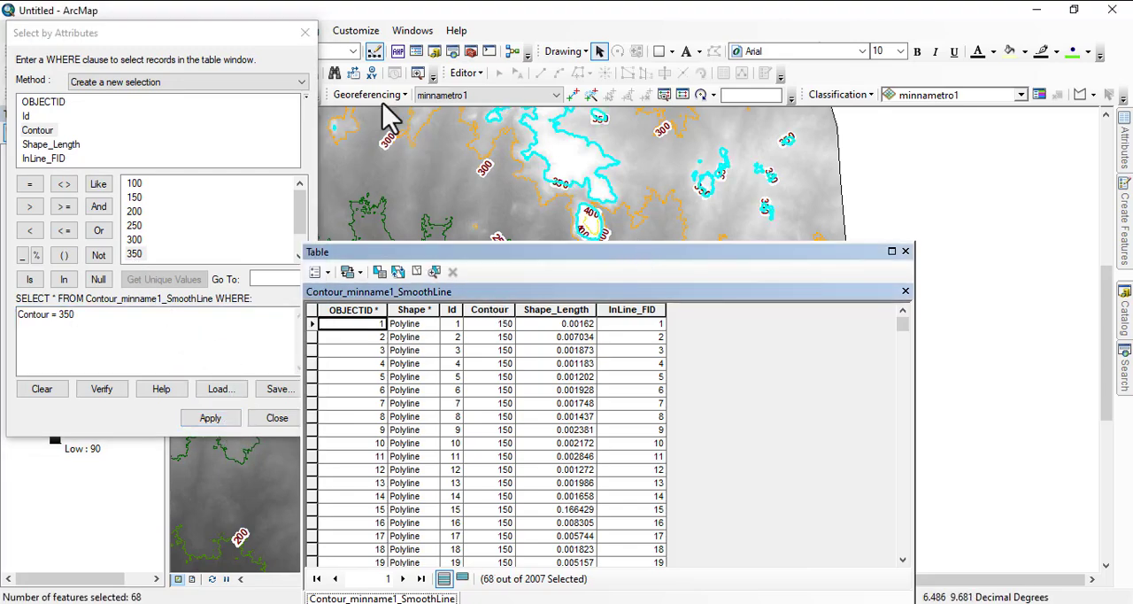
left_click(905, 250)
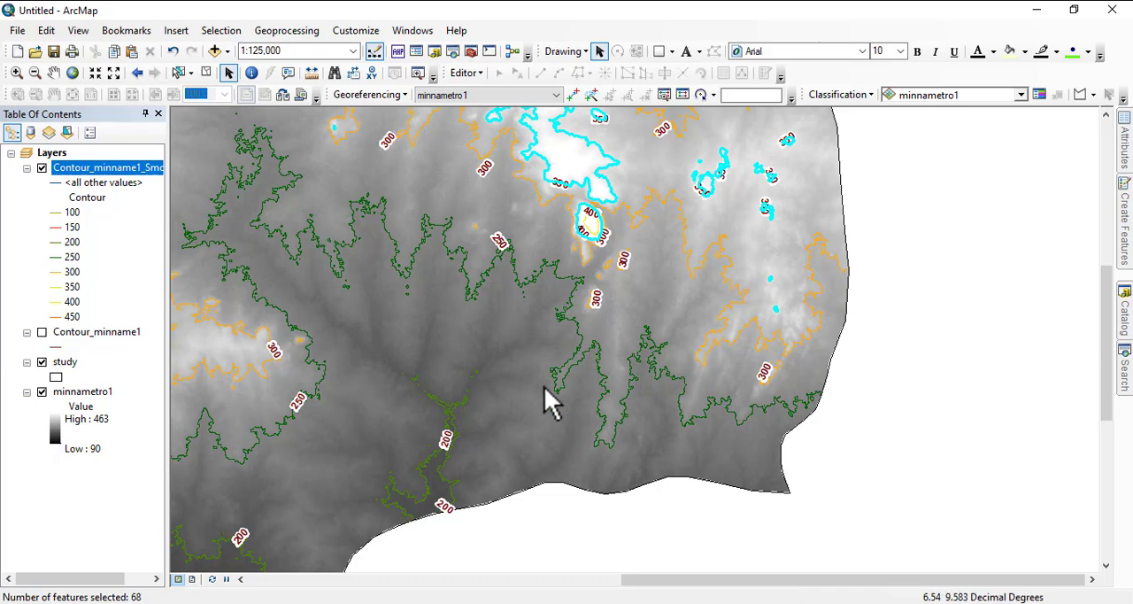
scroll(735, 450, "down", 2)
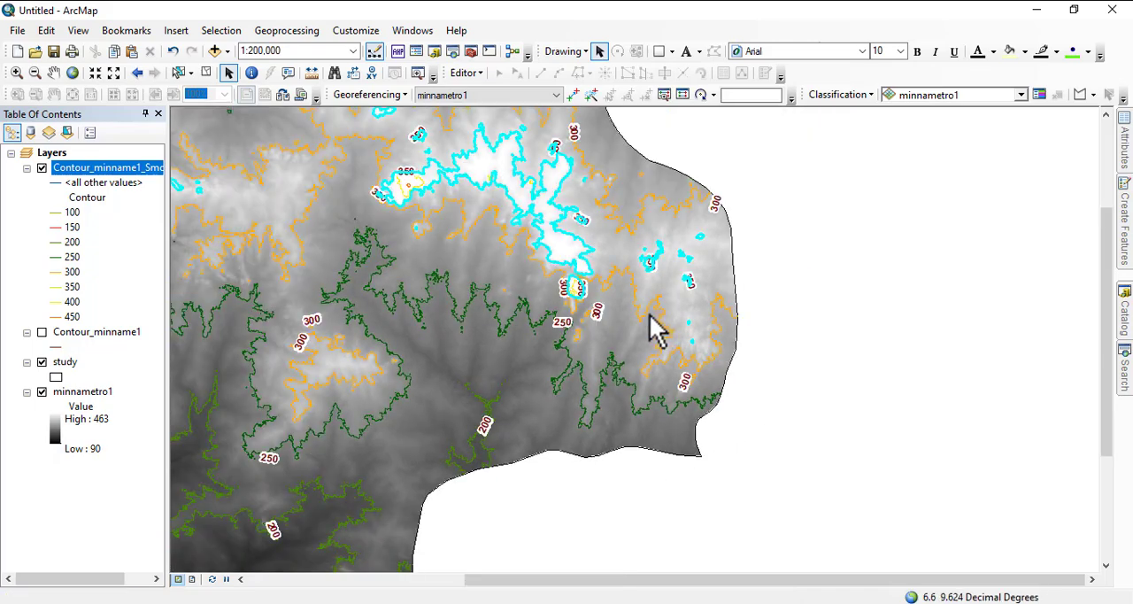
Step: Create a new layer from the selected 350 contours of the smoothed contour layer
left_click_drag(655, 332, 771, 387)
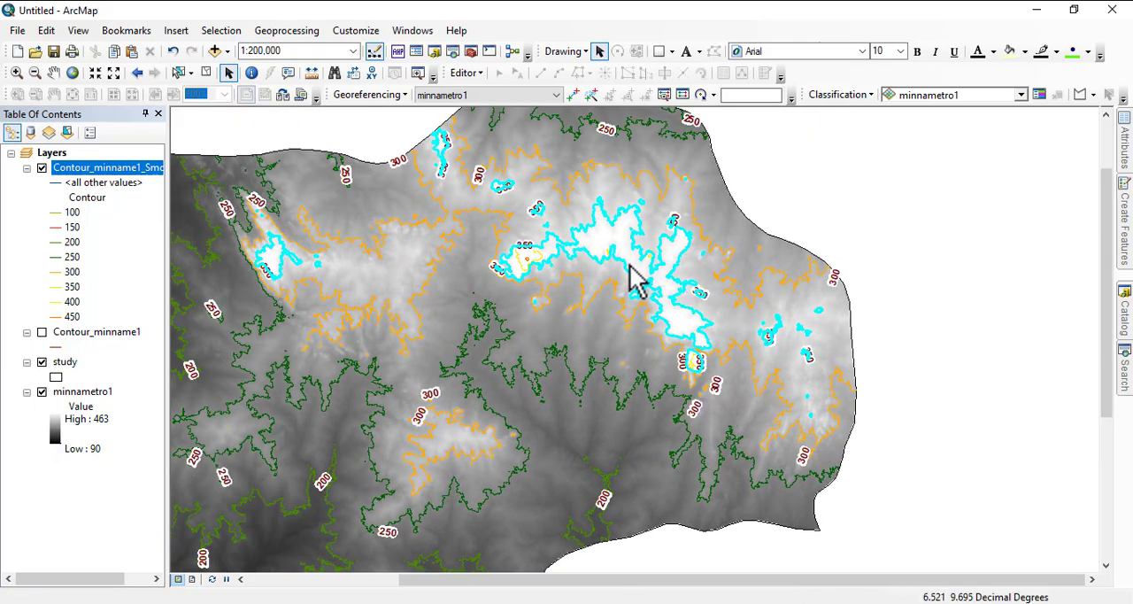
left_click_drag(574, 295, 741, 292)
scroll(695, 327, "down", 1)
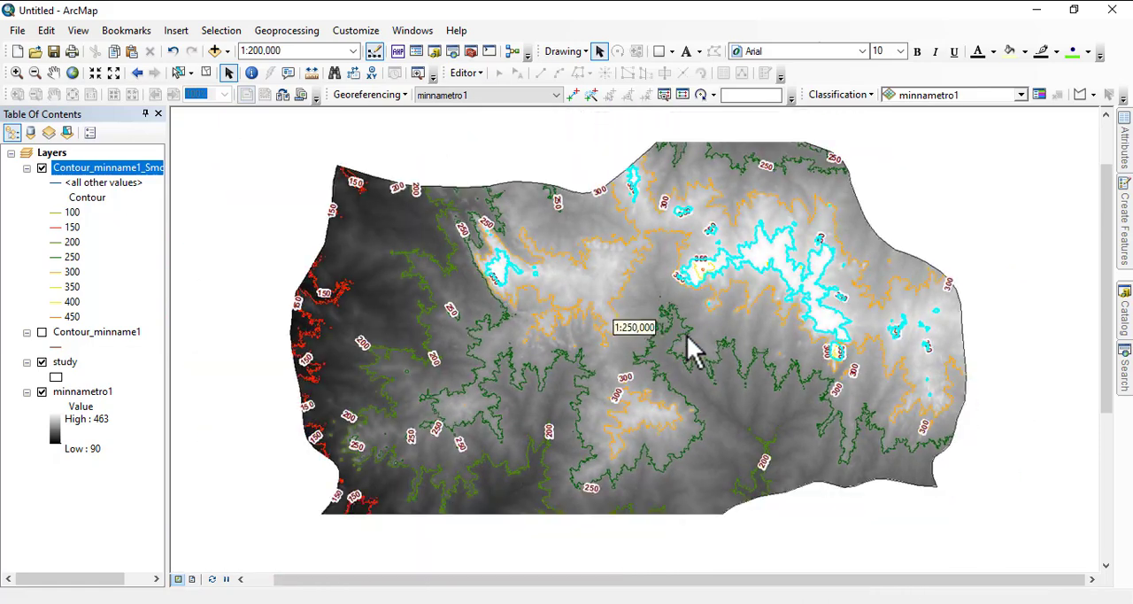
right_click(111, 168)
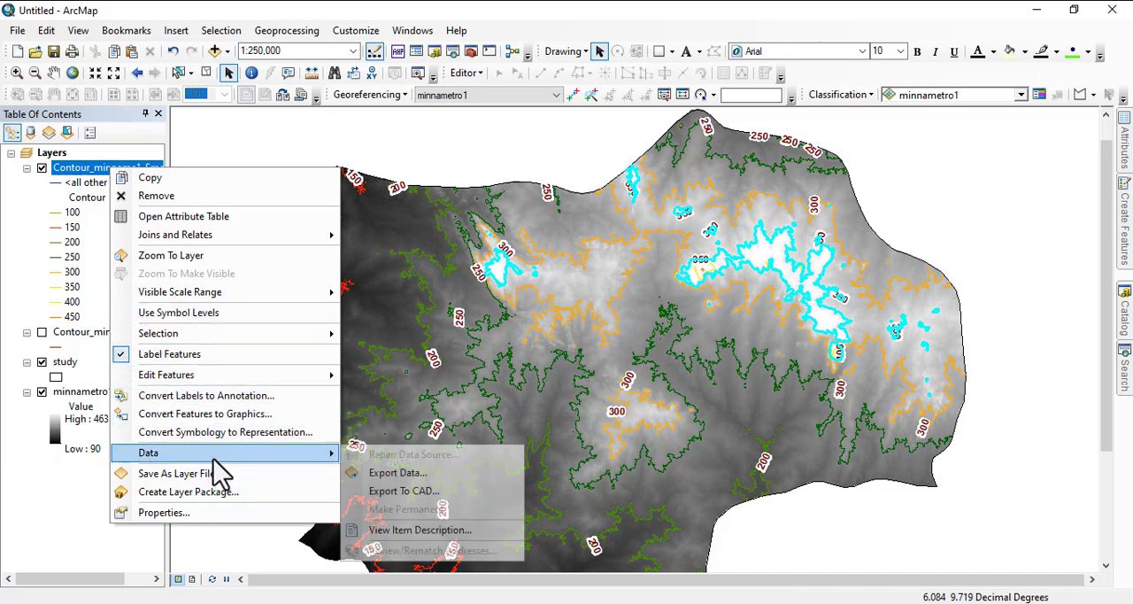
mouse_move(182, 335)
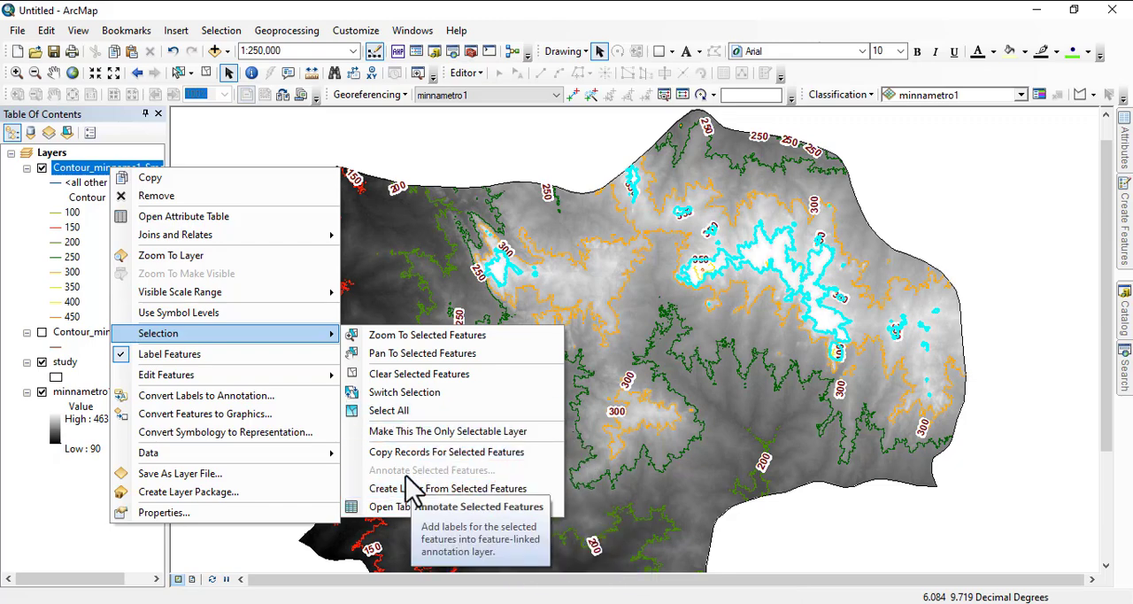
left_click(455, 492)
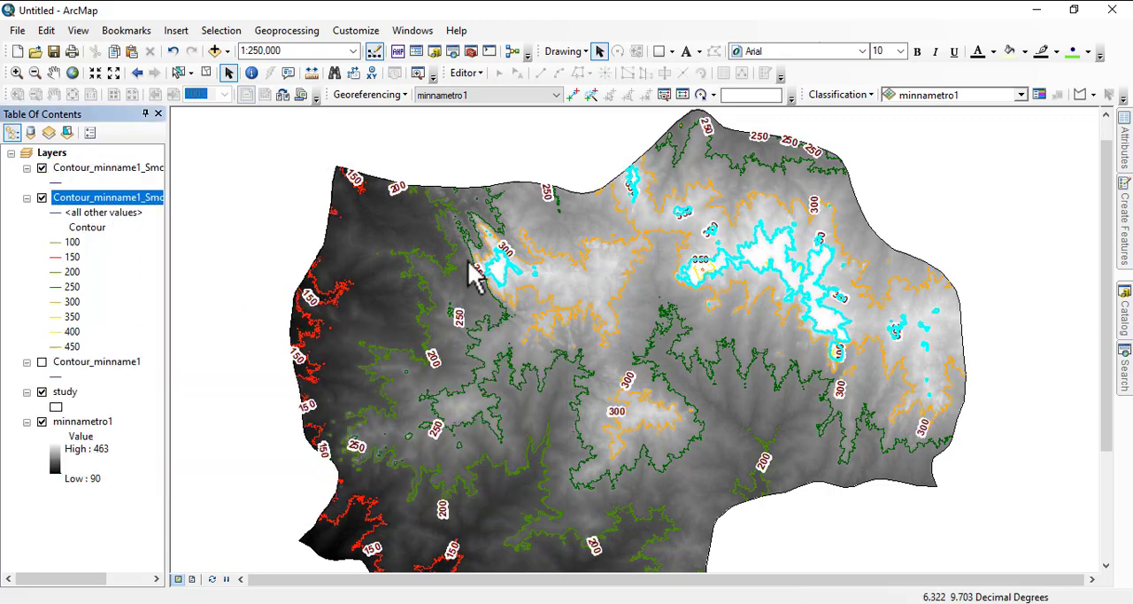
scroll(815, 281, "up", 2)
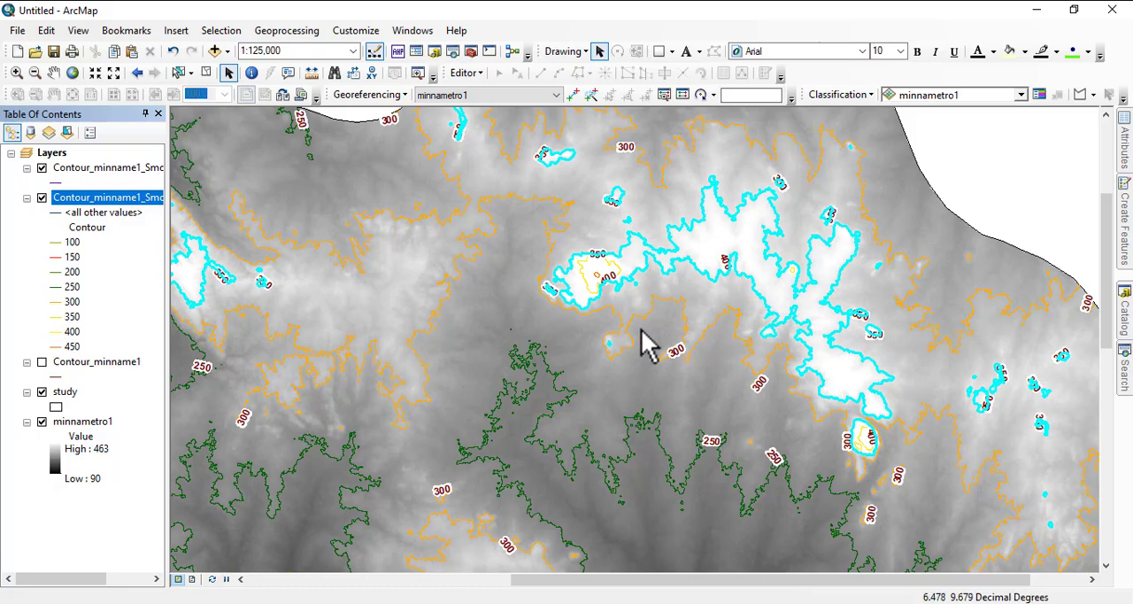
scroll(578, 267, "down", 2)
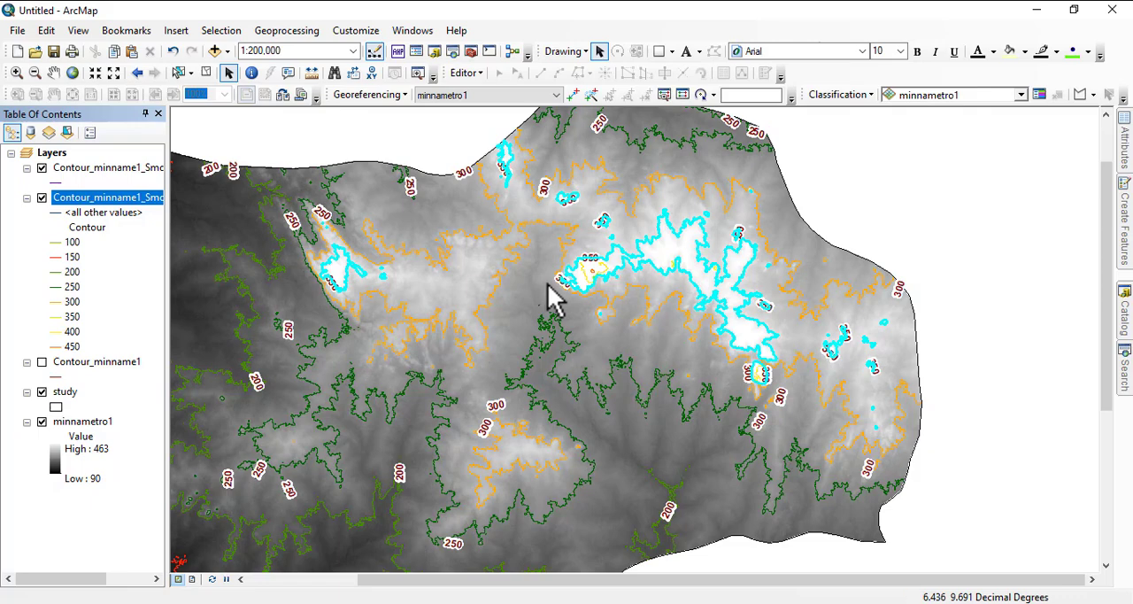
scroll(540, 346, "down", 2)
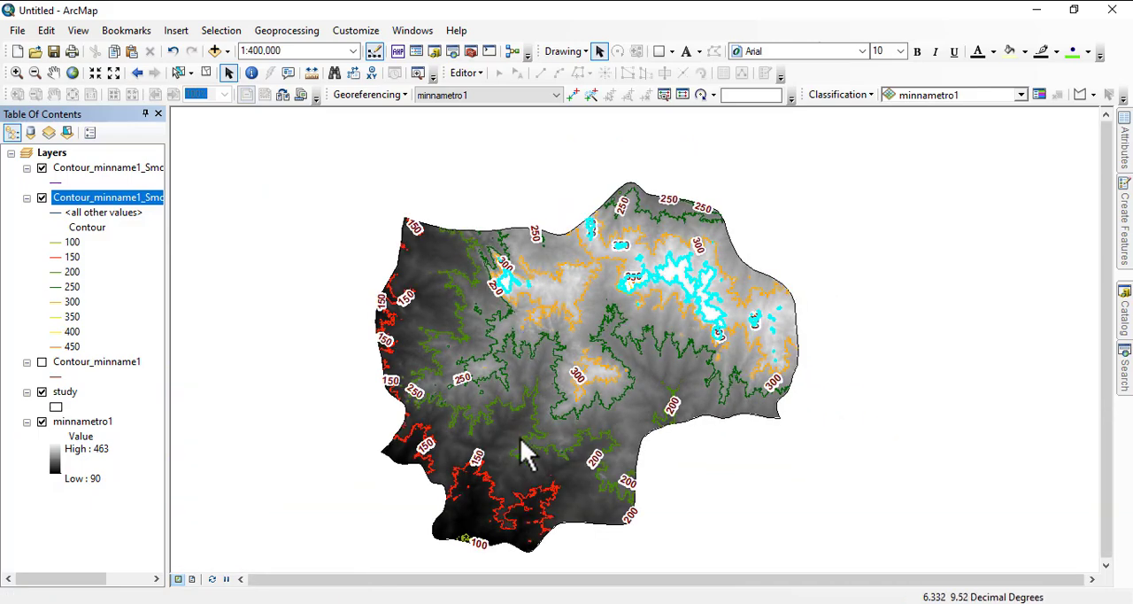
scroll(526, 453, "up", 2)
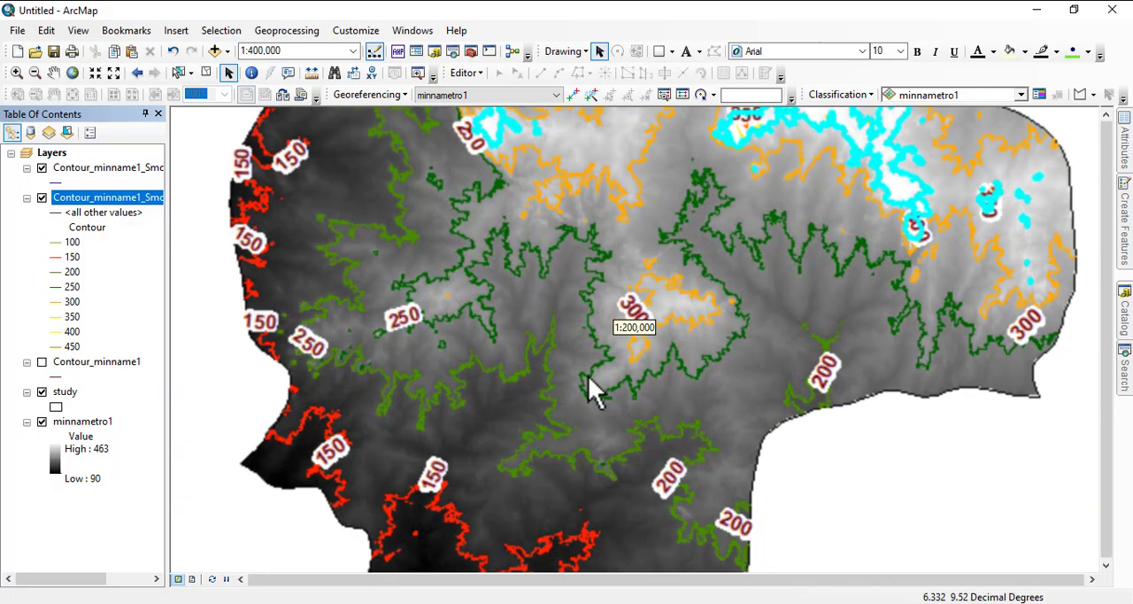